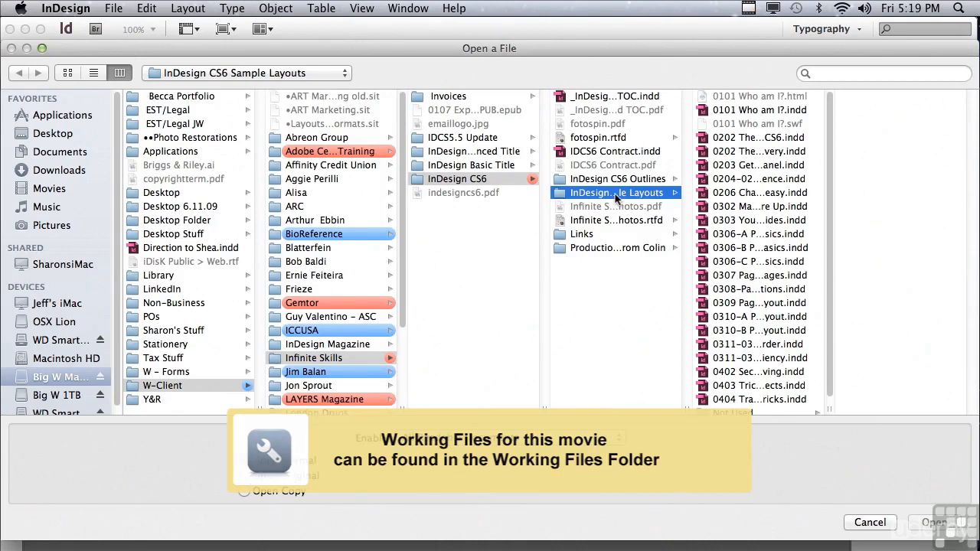
Step: Open the document 0404 Transformation Tips & Tricks.indd from the InDesign CS6 Sample Layouts folder
click(738, 399)
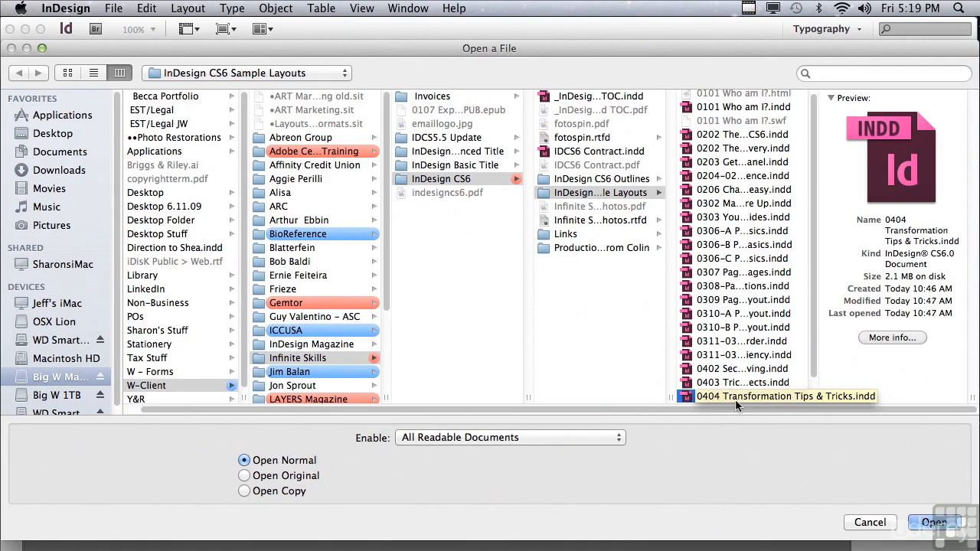
click(931, 522)
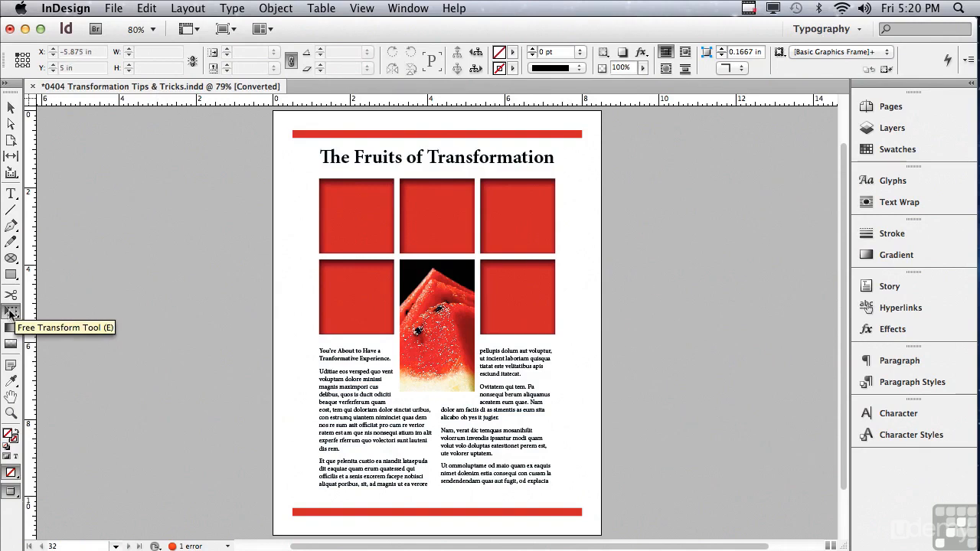
Step: Shrink the upper-left red square with the Free Transform tool to about 1.28 by 1.26 in, and undo the resize
drag(10, 311, 57, 343)
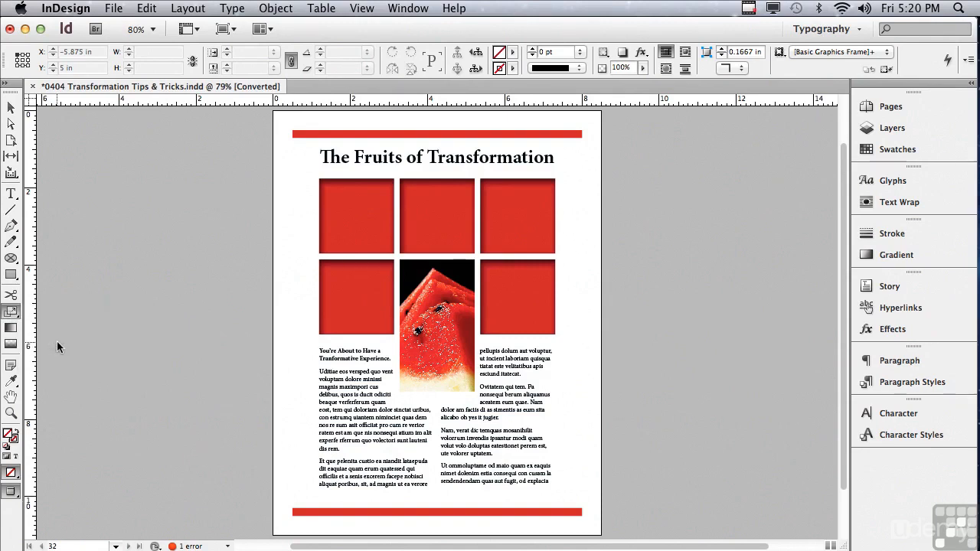
key(e)
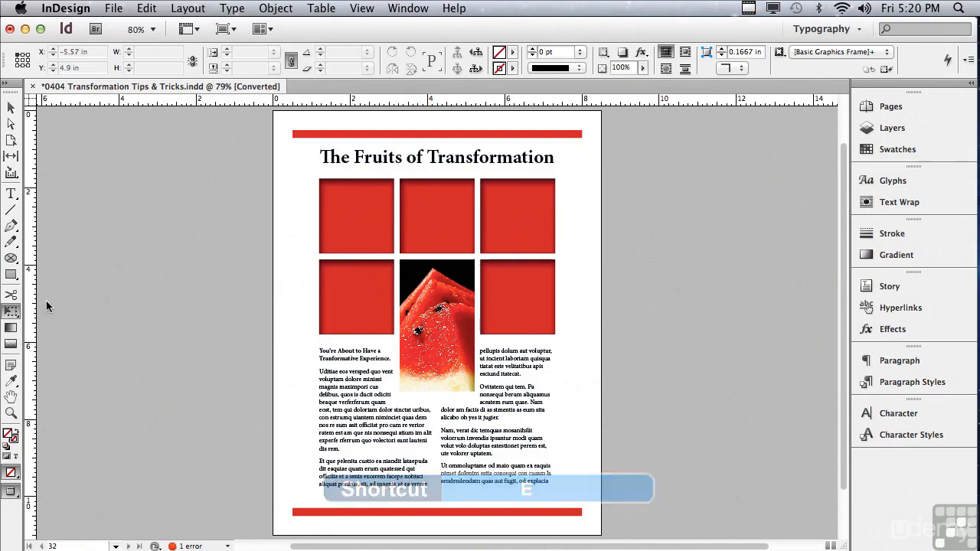
click(357, 217)
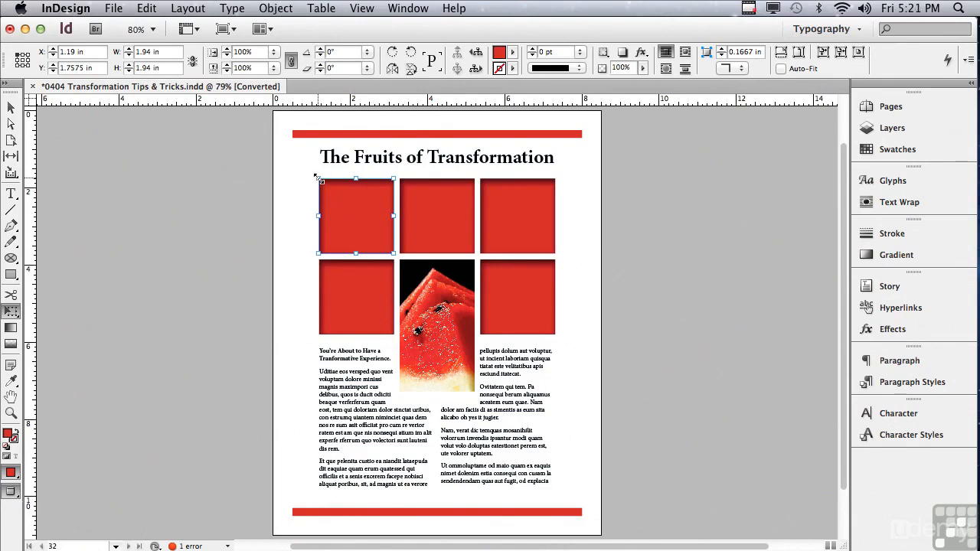
drag(319, 179, 278, 201)
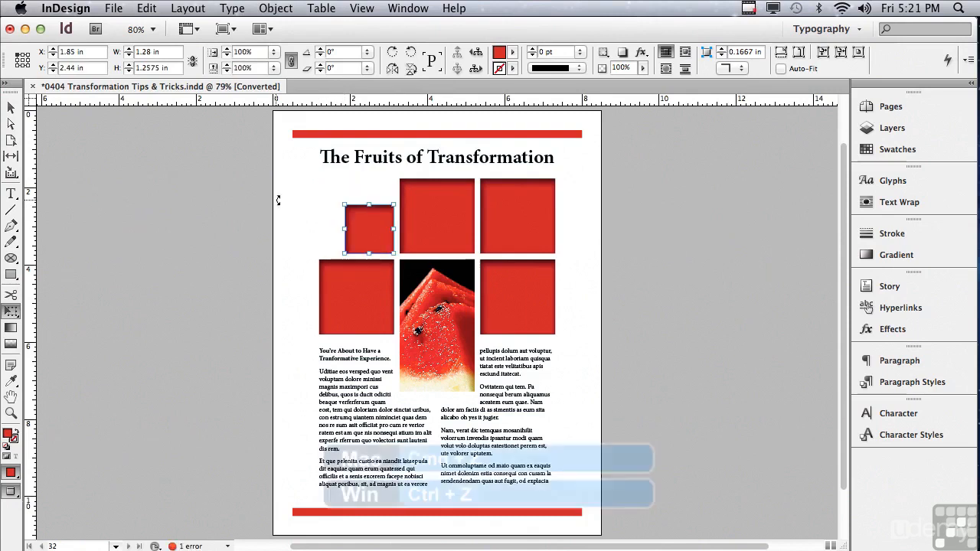
key(super+z)
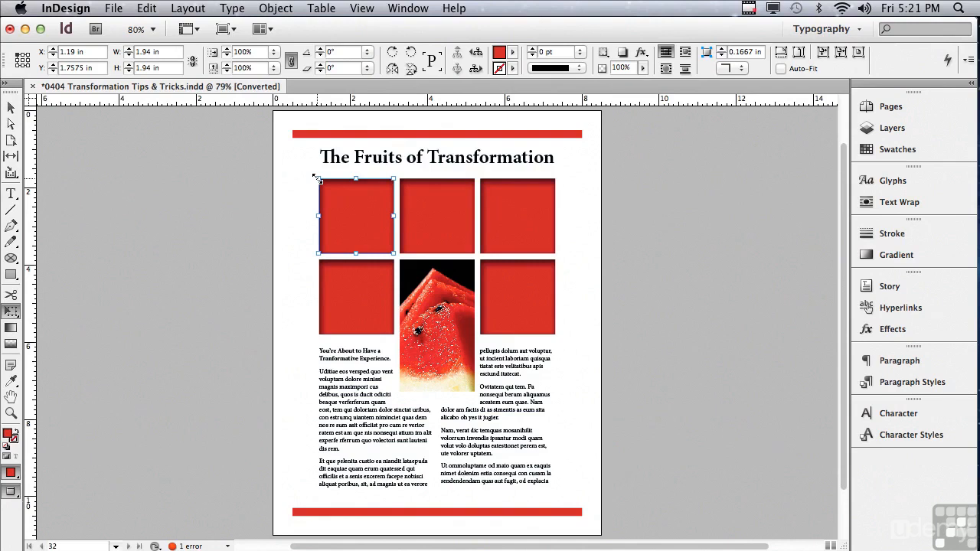
Step: Try proportionally scaling the upper-left square to about 1.8 in and rotating it freehand, undoing each transformation
mouse_move(318, 179)
mouse_down()
mouse_move(342, 207)
mouse_move(316, 197)
mouse_up()
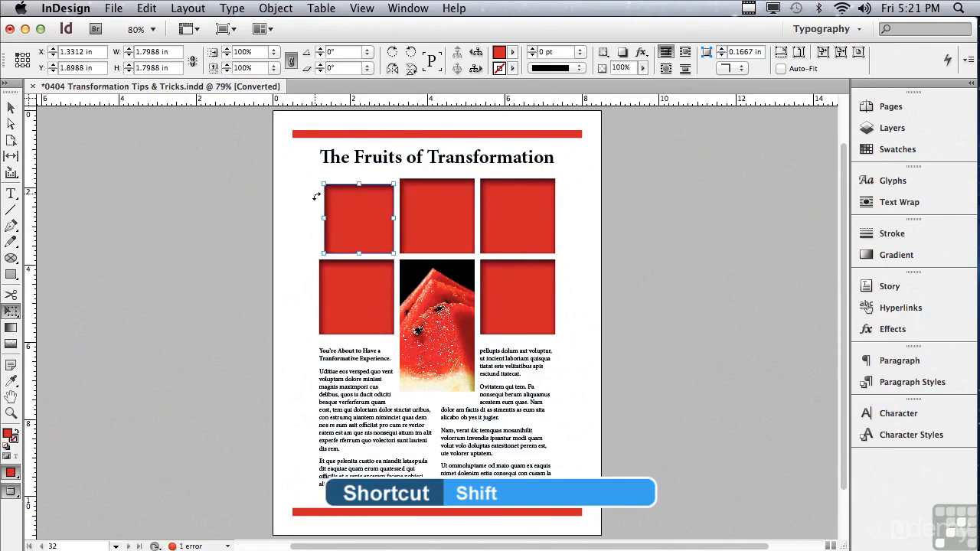
key(super+z)
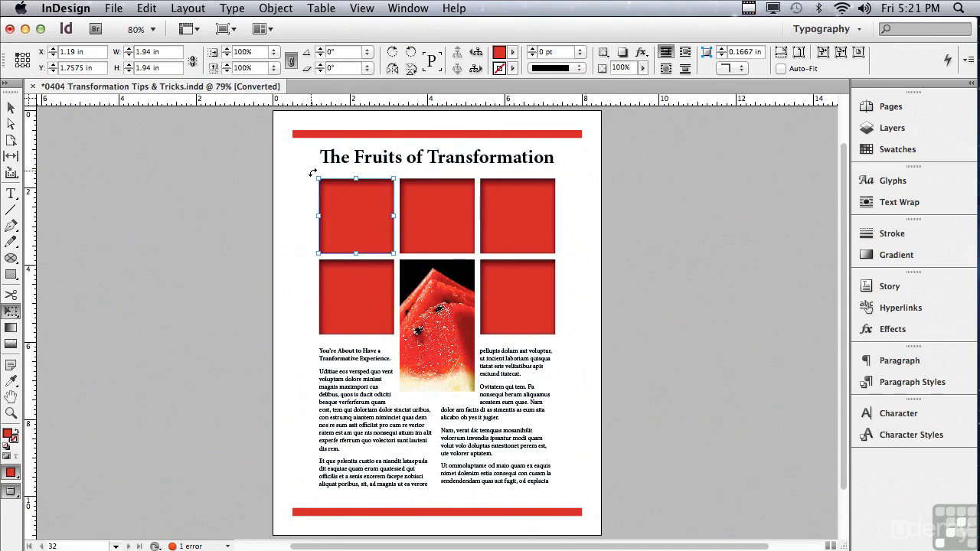
drag(313, 174, 303, 204)
key(super+z)
Step: Preview the upper-left square scaled uniformly to 90% about its lower-right corner using the Scale tool, comparing with the preview off and on
click(11, 313)
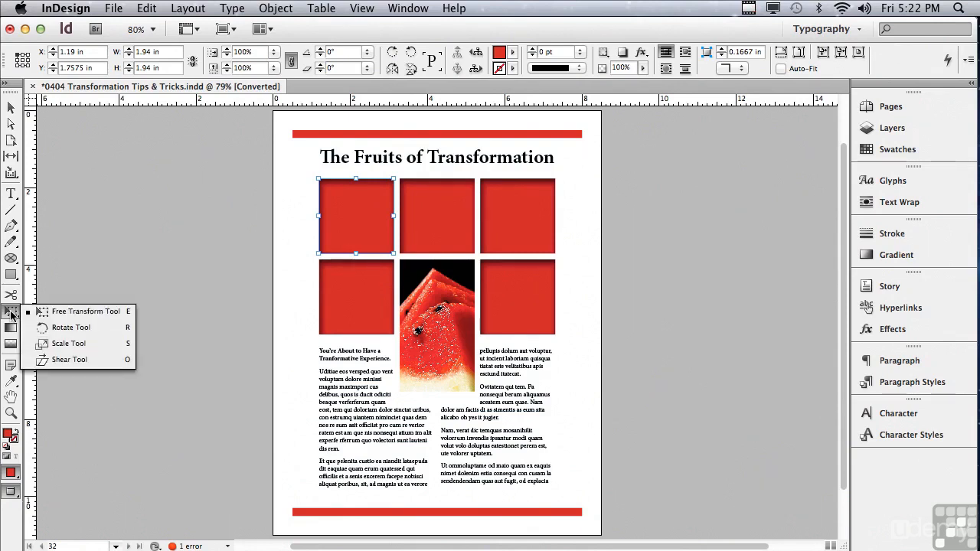
click(63, 344)
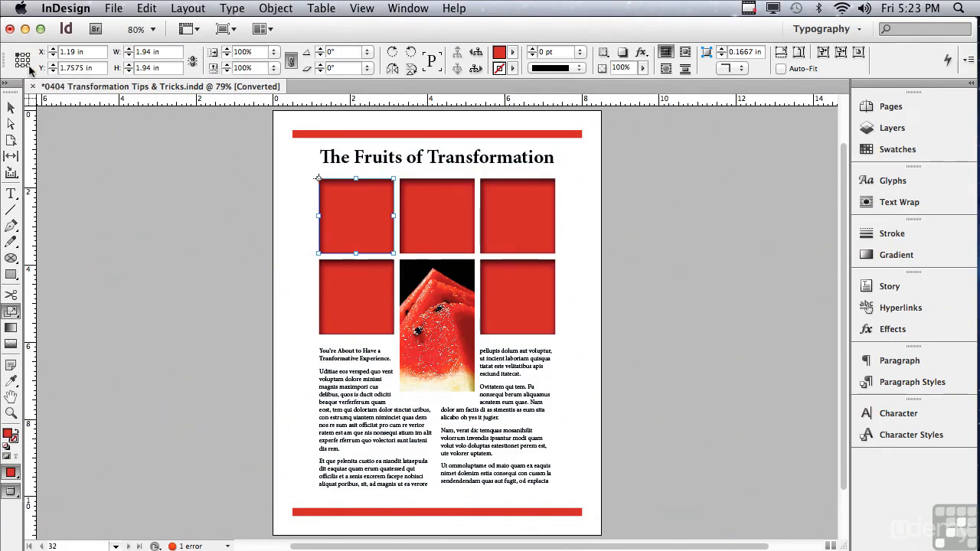
click(28, 67)
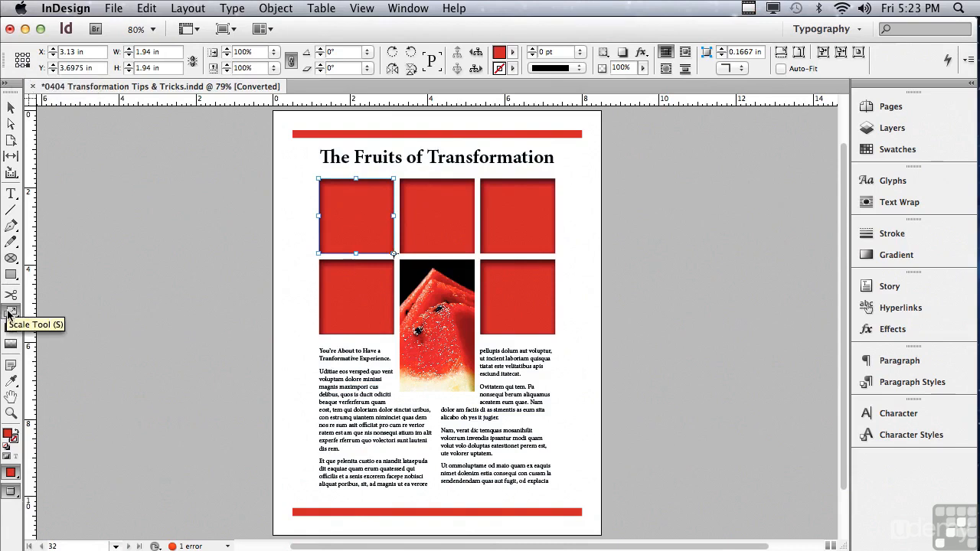
double_click(10, 313)
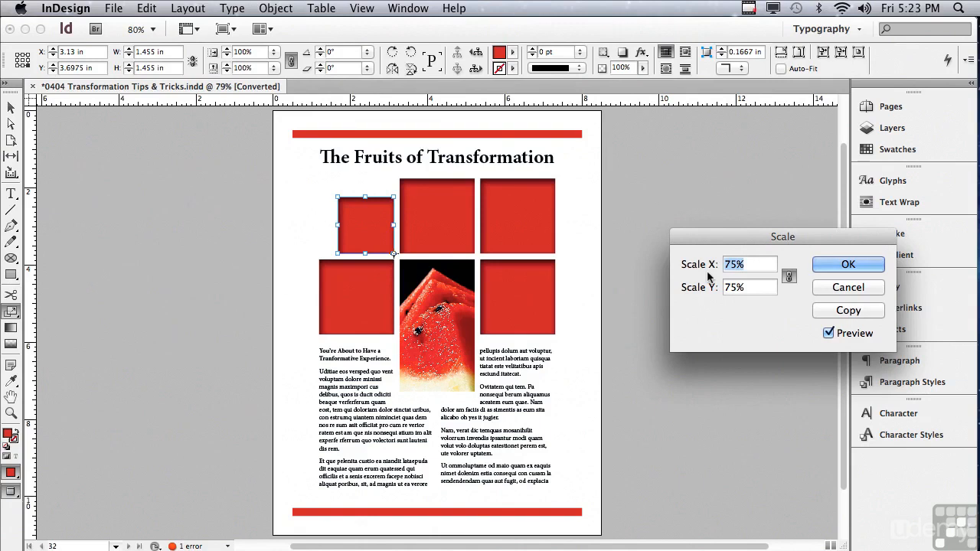
text(90)
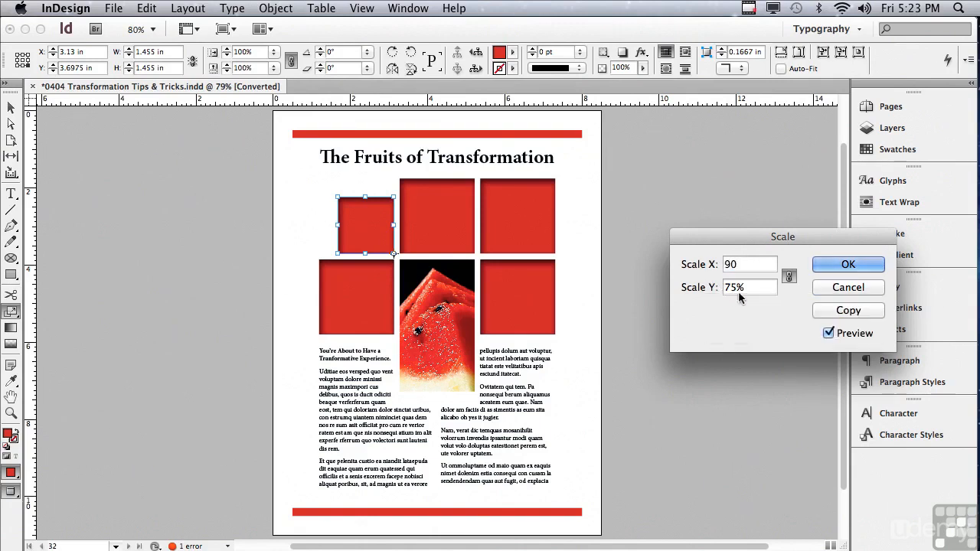
key(Tab)
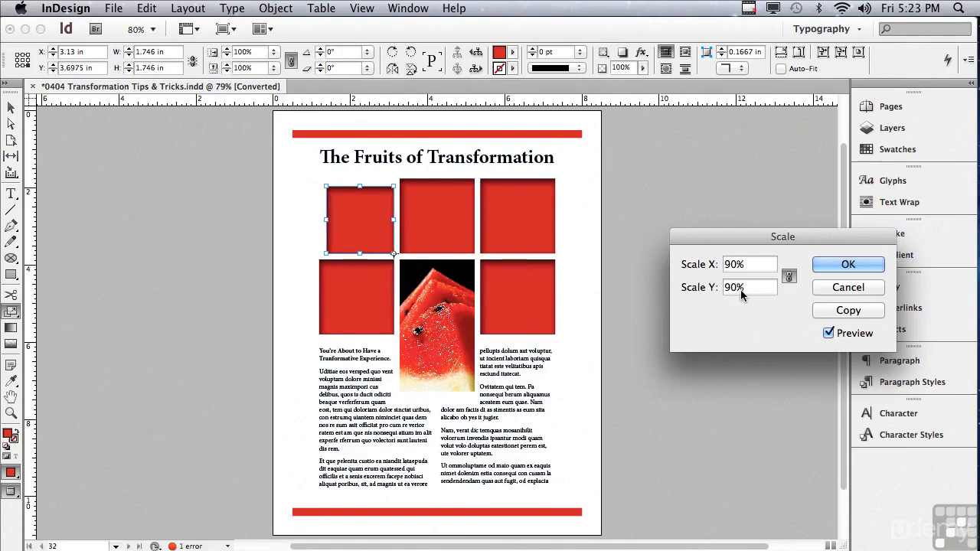
click(828, 334)
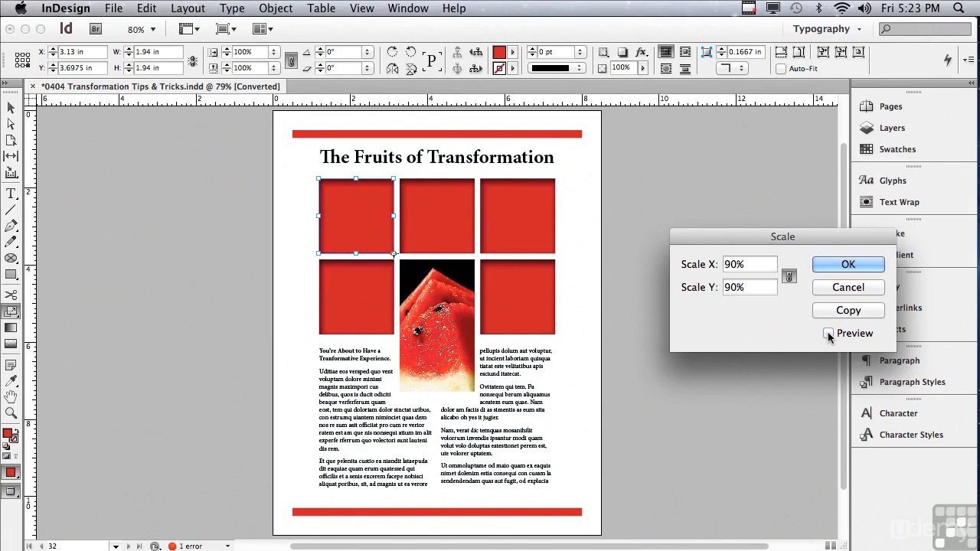
click(828, 334)
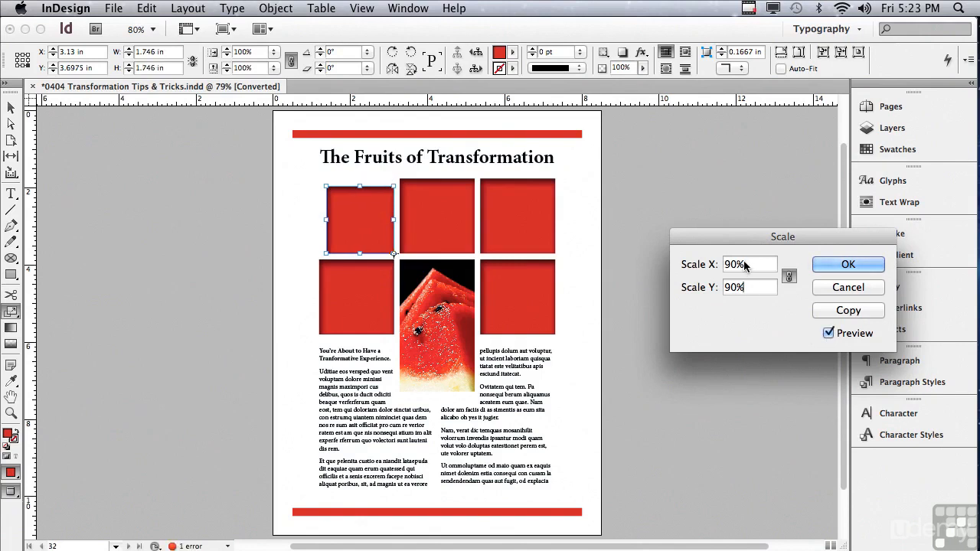
Step: Set the square's uniform scale to 80% in both directions
drag(745, 263, 708, 267)
text(80)
click(731, 287)
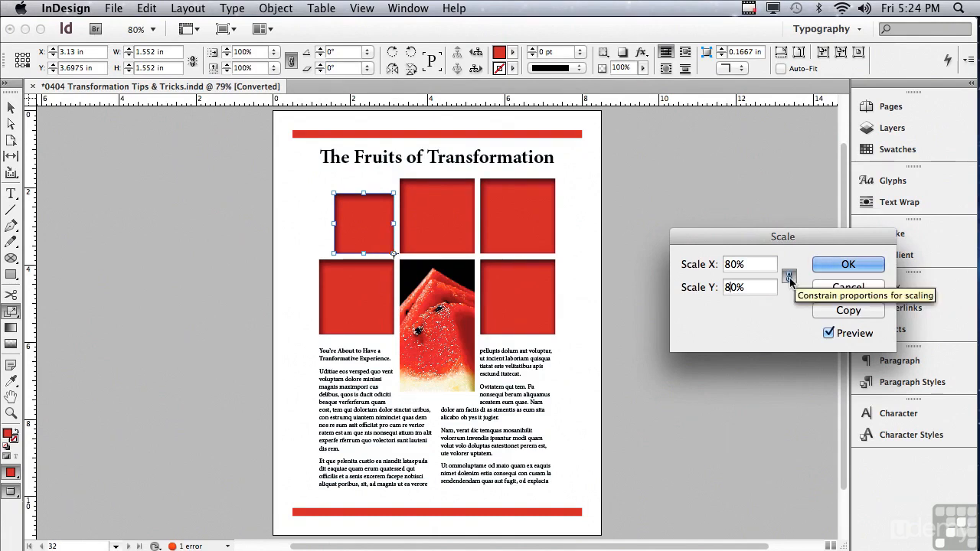
Step: Unlink the scale proportions, set Scale X alone to 100%, and constrain the proportions again
drag(746, 266, 709, 260)
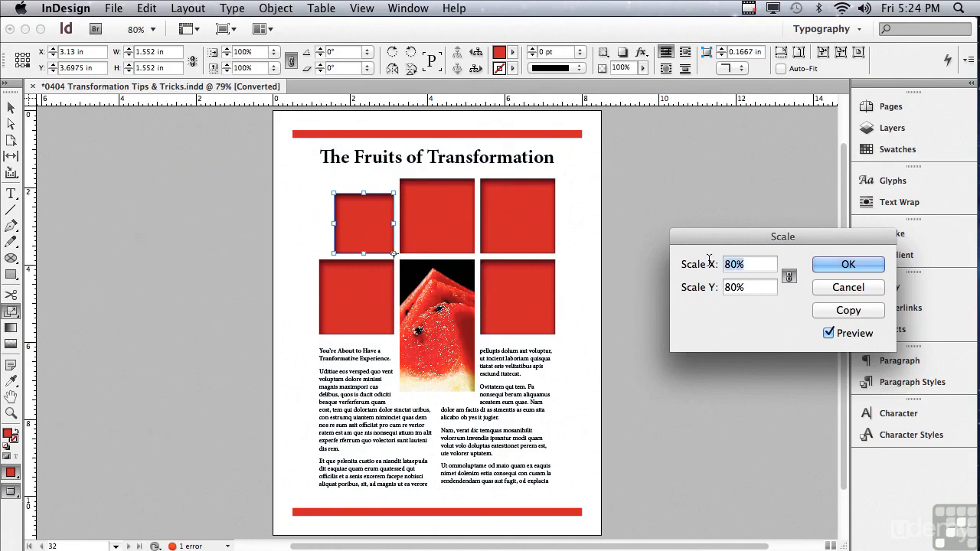
click(791, 276)
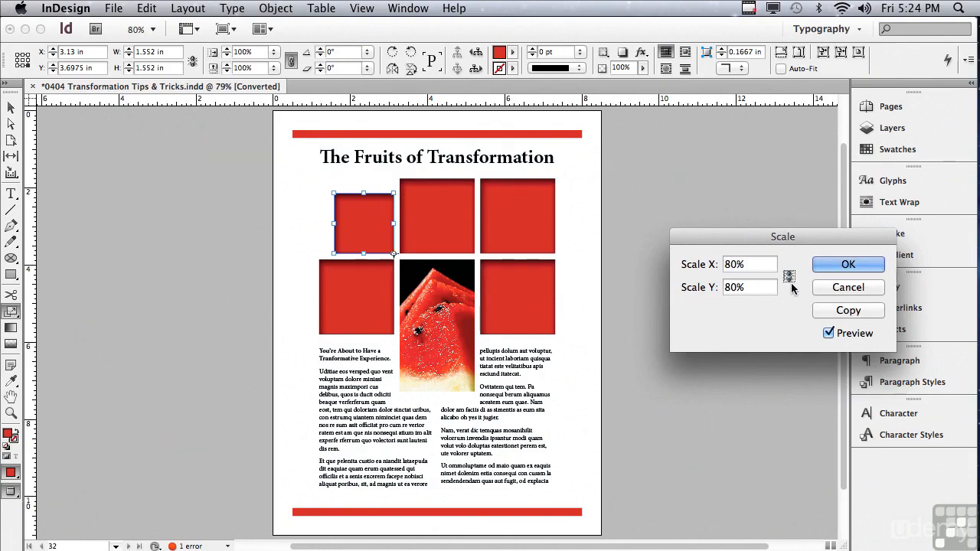
double_click(727, 264)
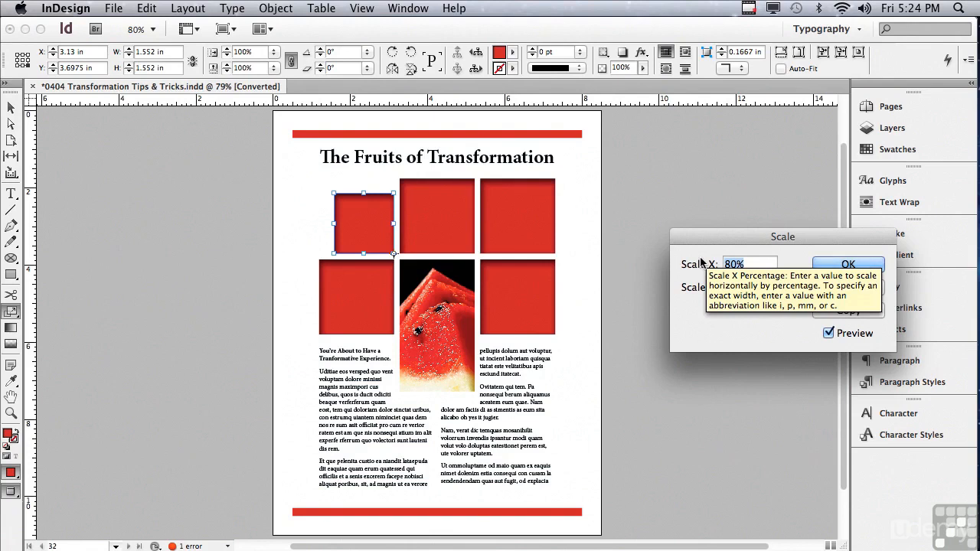
text(100)
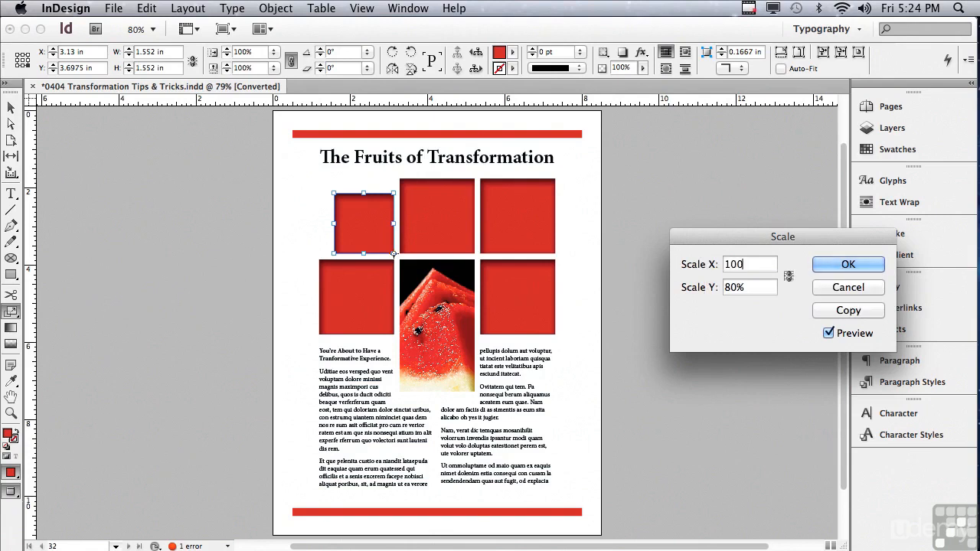
double_click(731, 287)
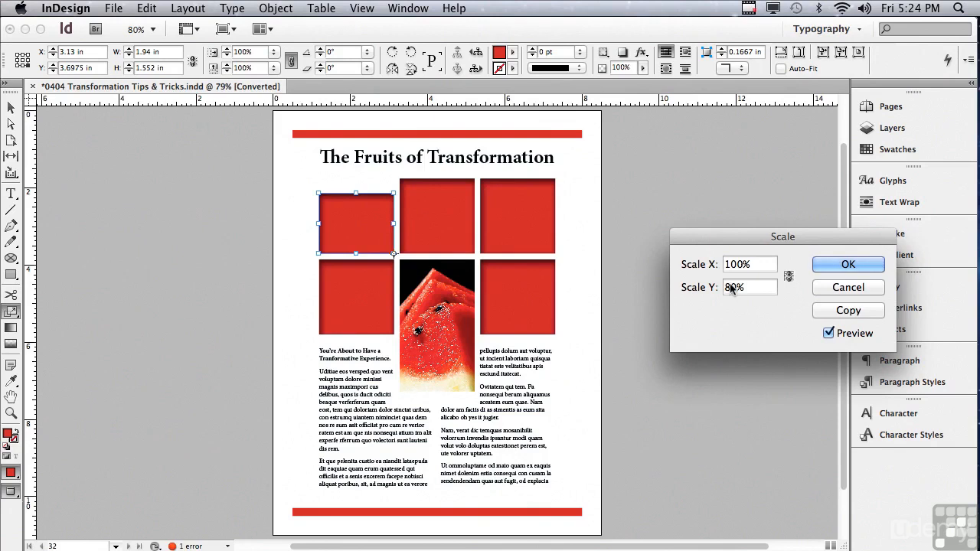
click(789, 276)
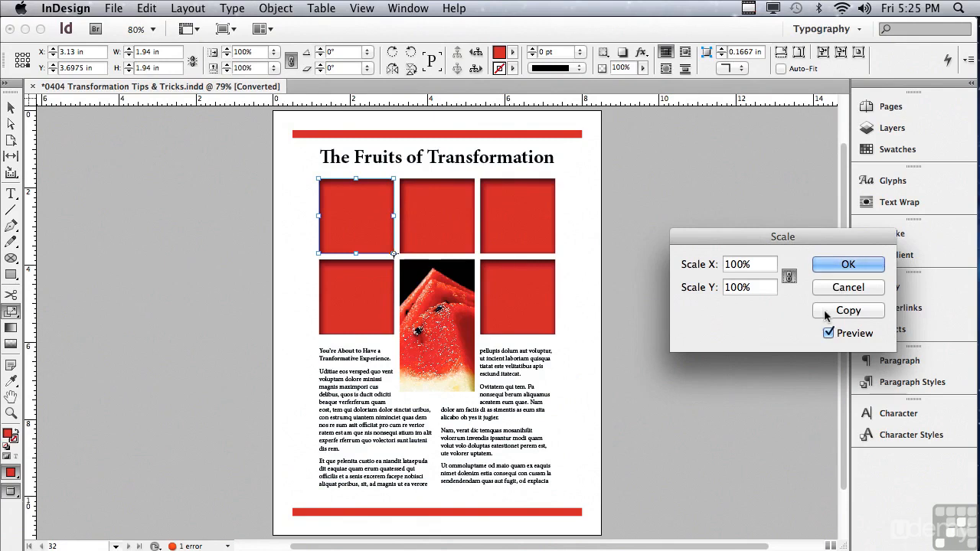
Step: Create a copy of the upper-left square scaled to 75%, and remove that copy from the layout
drag(762, 269, 703, 264)
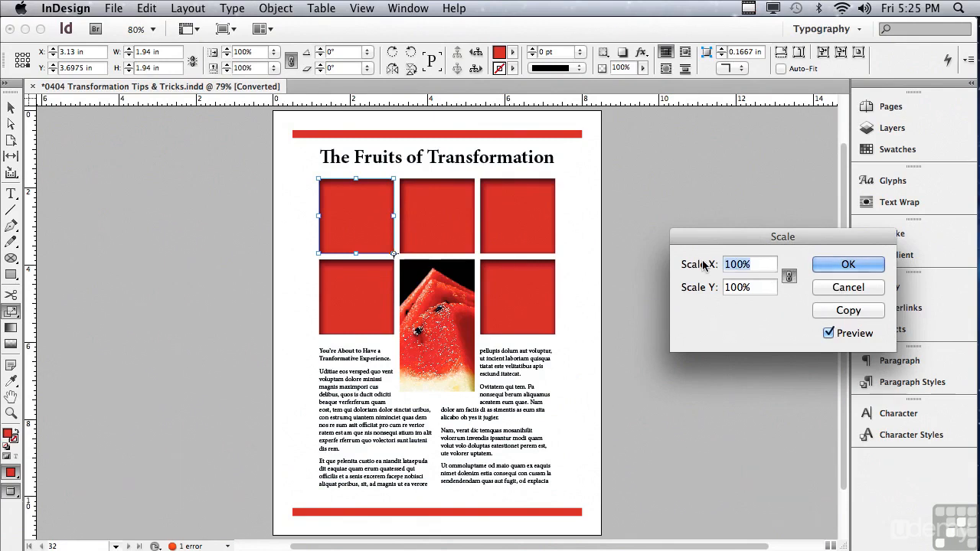
text(75)
click(754, 288)
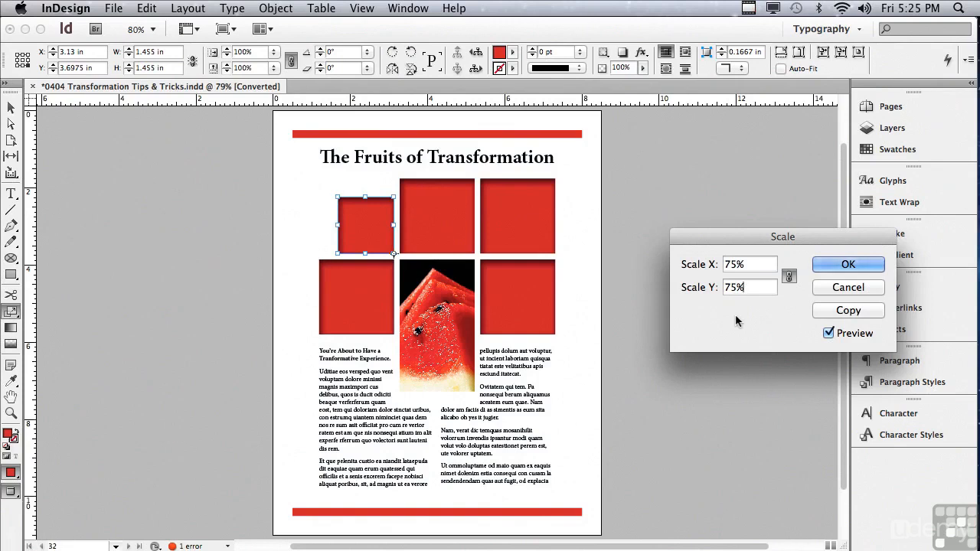
click(826, 311)
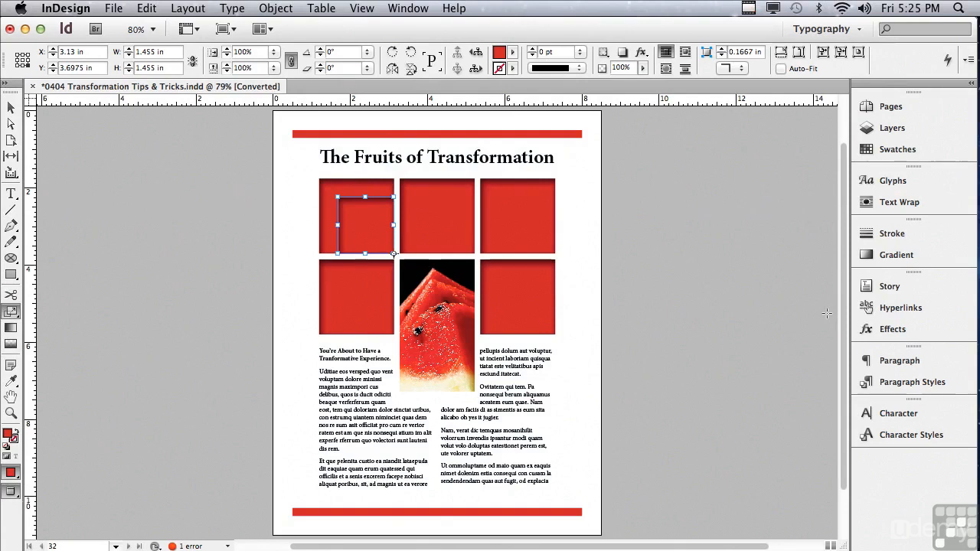
click(825, 313)
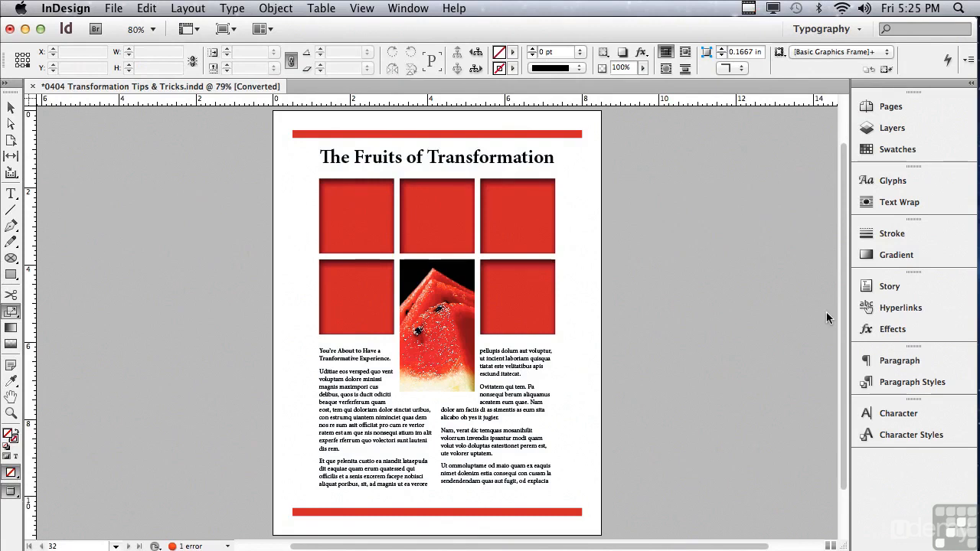
Step: Create a copy of the upper-left square rotated 35° about its center with the Rotate tool, previewing the angle first
click(369, 206)
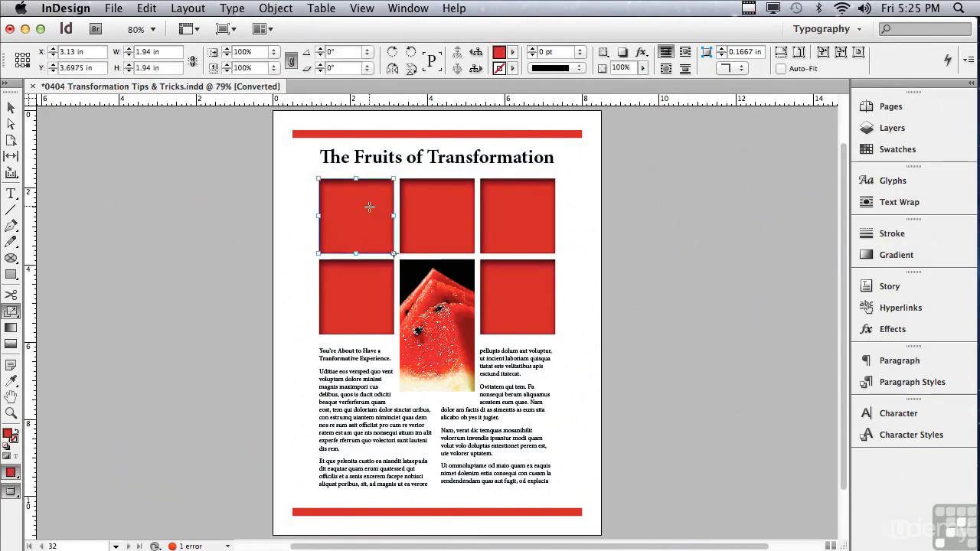
click(12, 313)
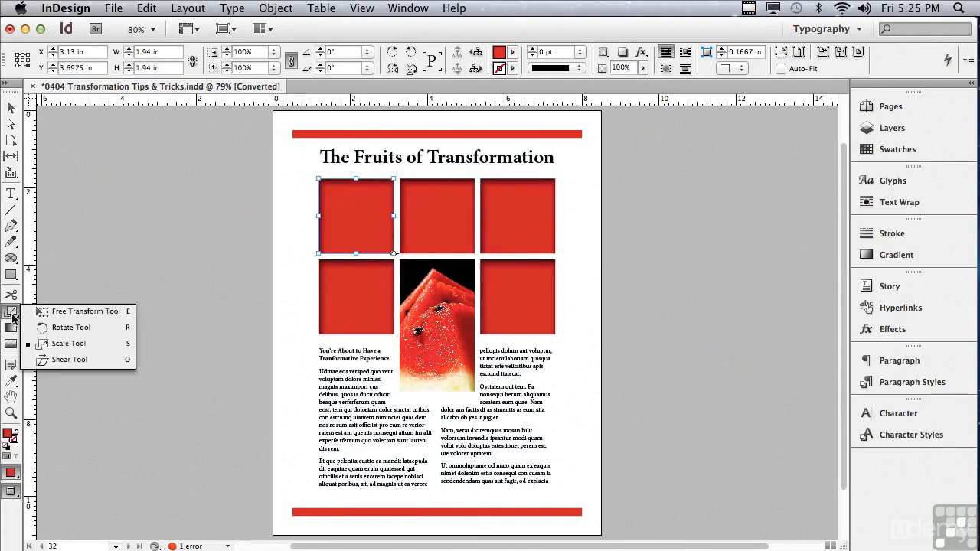
click(50, 327)
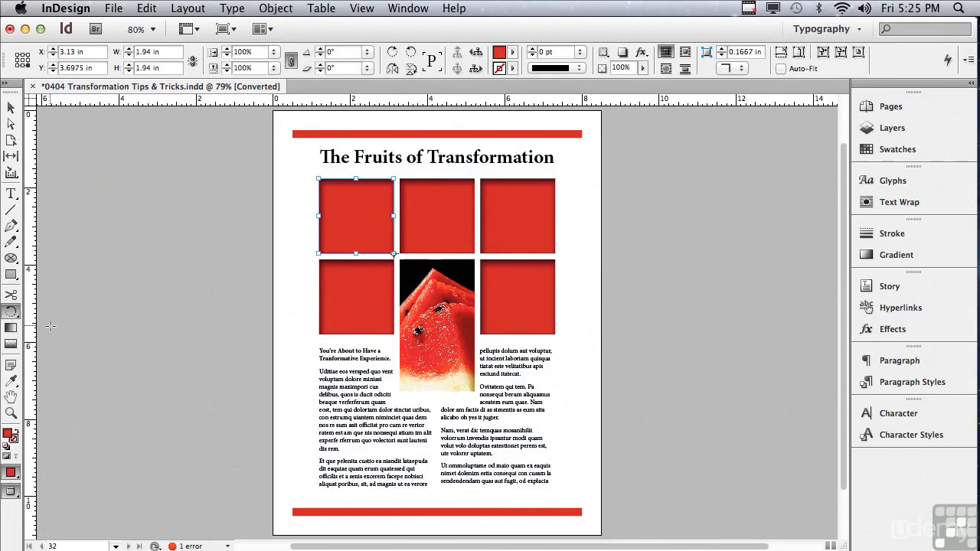
click(23, 59)
double_click(12, 314)
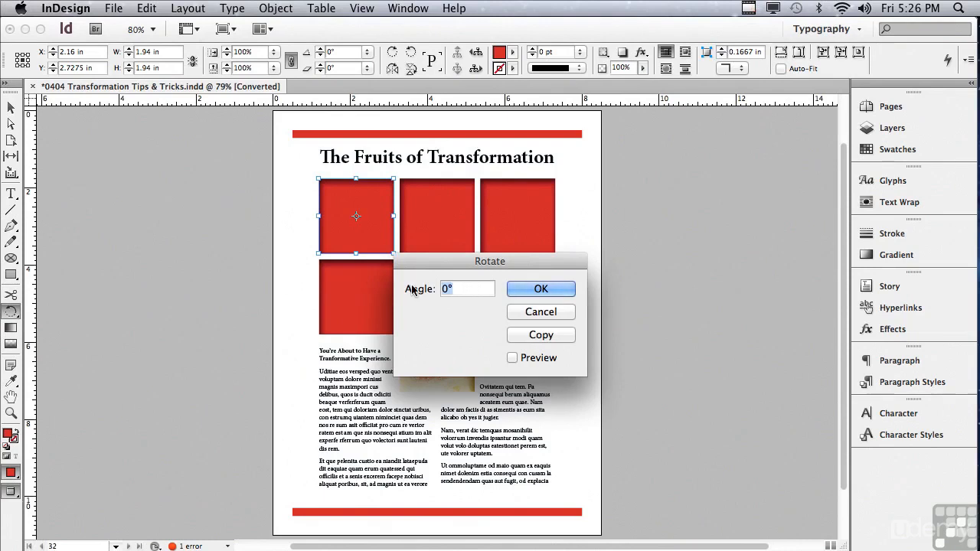
text(35)
drag(425, 264, 589, 270)
click(677, 364)
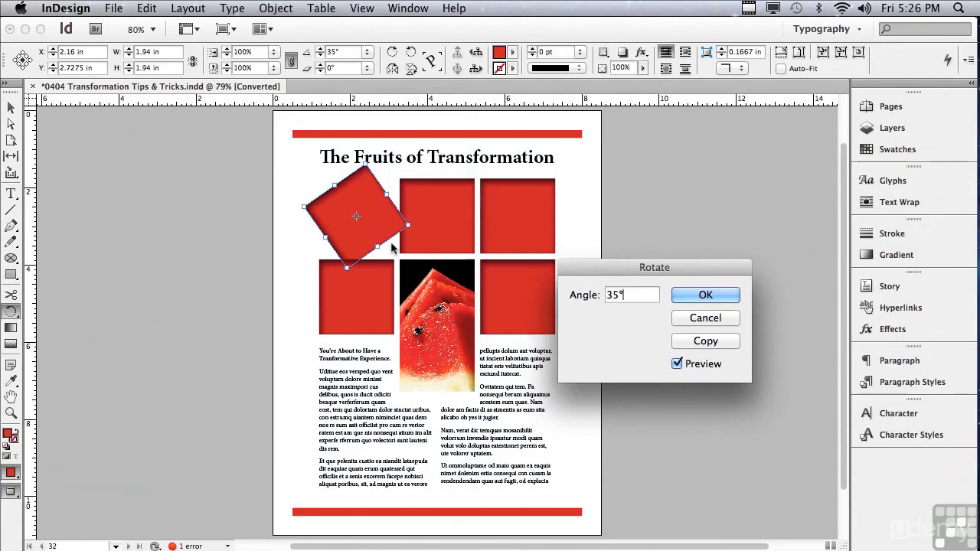
click(684, 339)
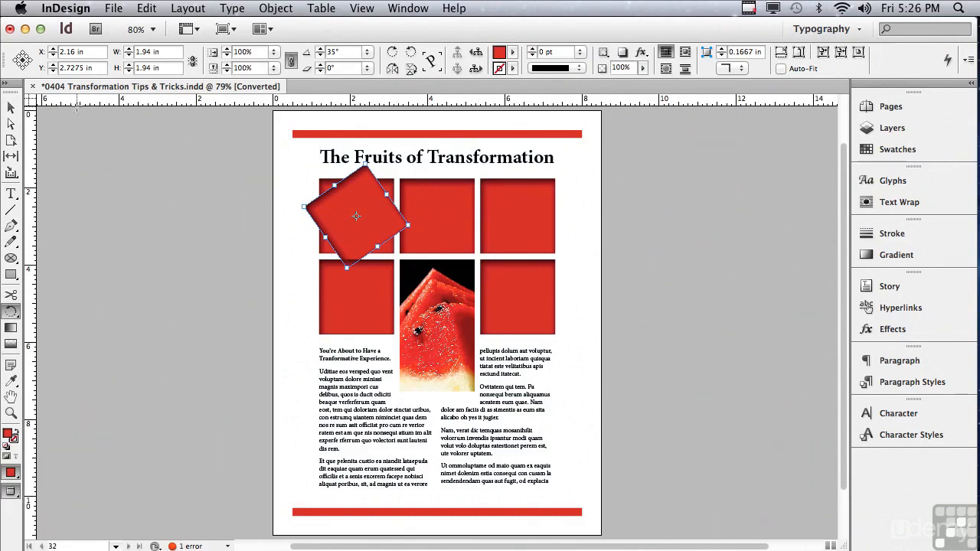
Step: Move the rotated copy's reference point to its topmost corner
click(22, 53)
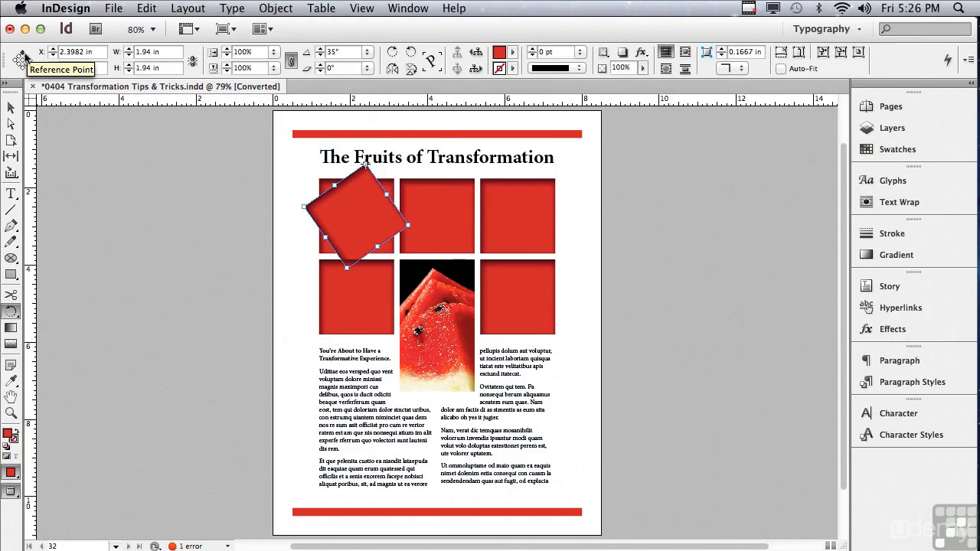
Step: Delete the rotated copy and select the original upper-left square
key(Delete)
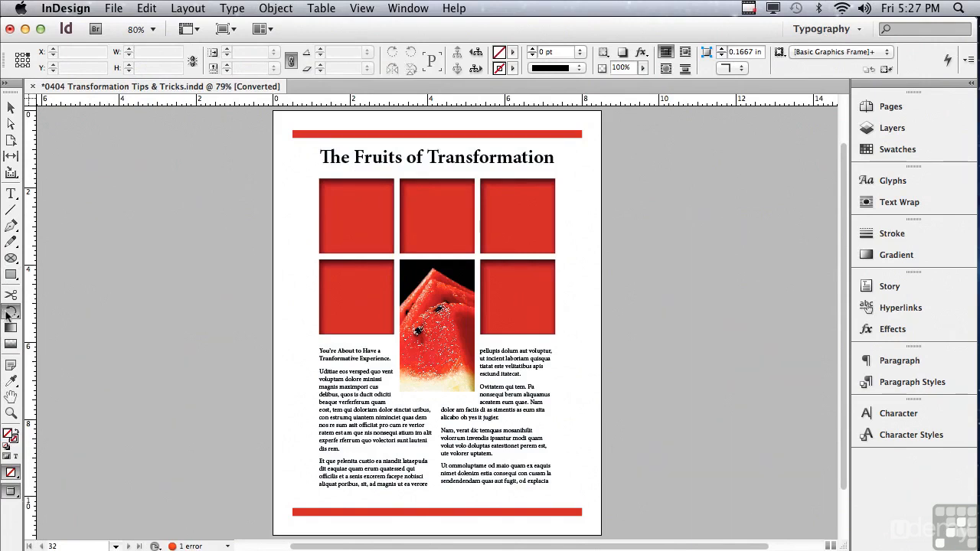
click(364, 205)
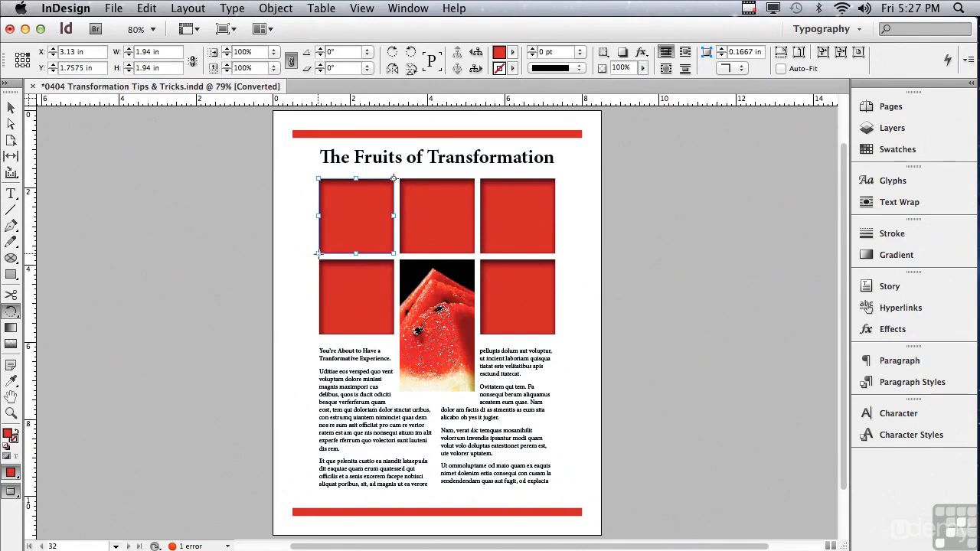
Step: Try rotating the upper-left square about -33° around its upper-right corner, undo it, and preview a 35° rotation around its lower-left corner without applying it
drag(319, 254, 303, 197)
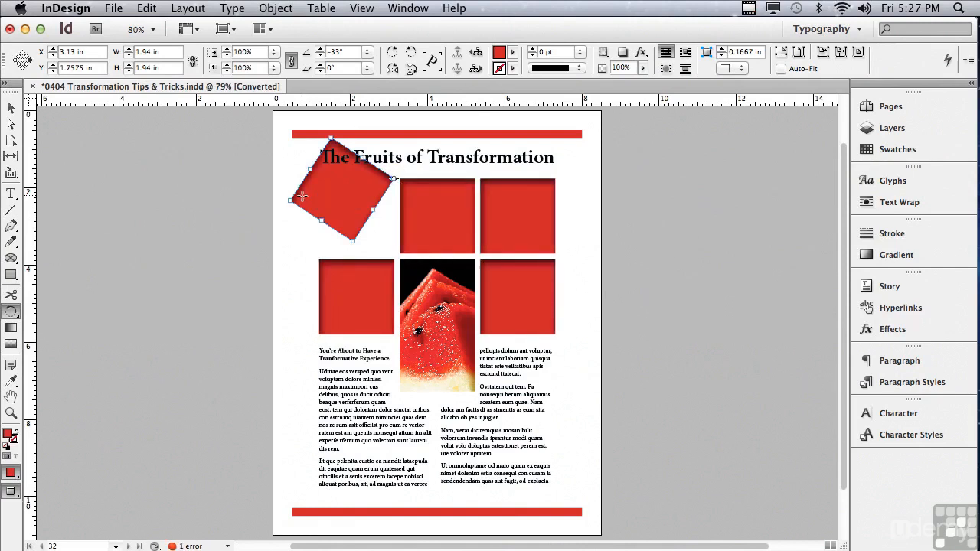
key(super+z)
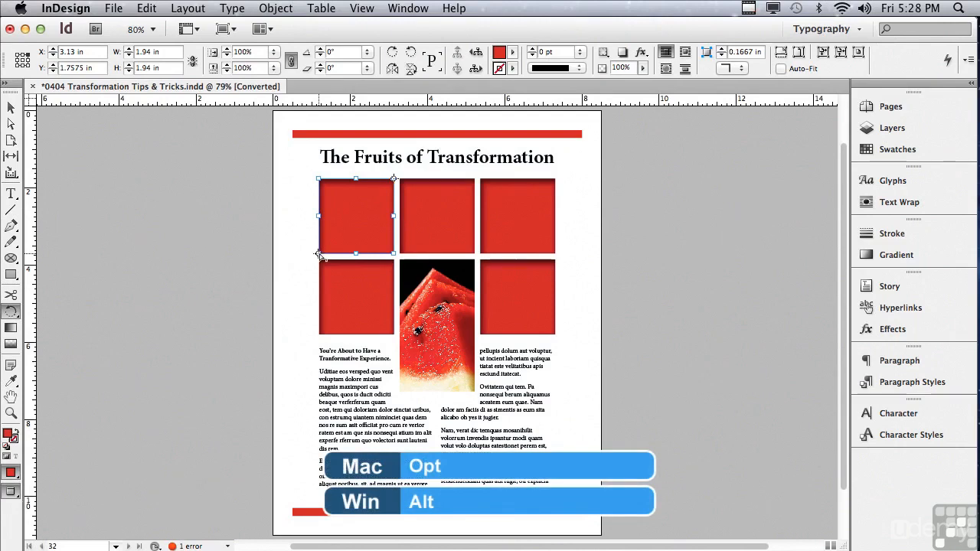
alt+click(319, 254)
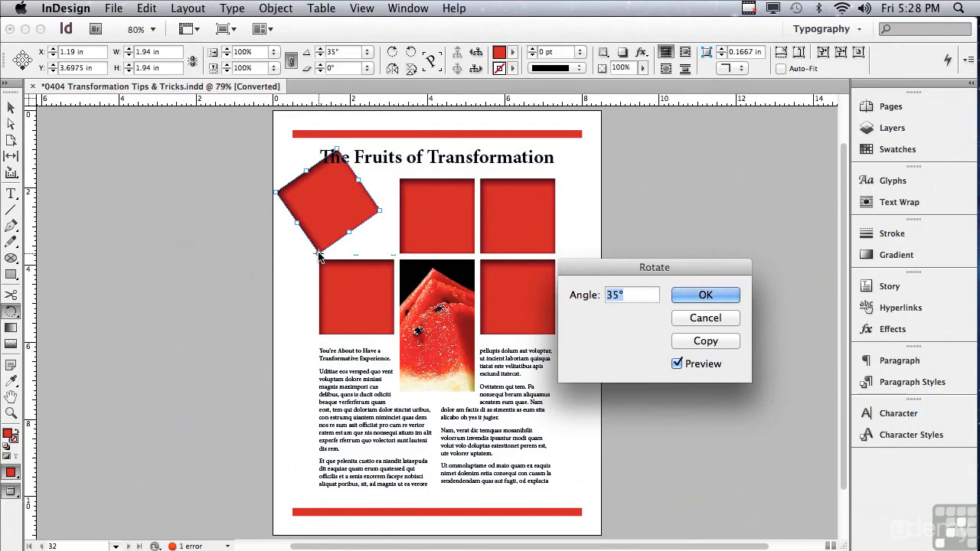
click(698, 318)
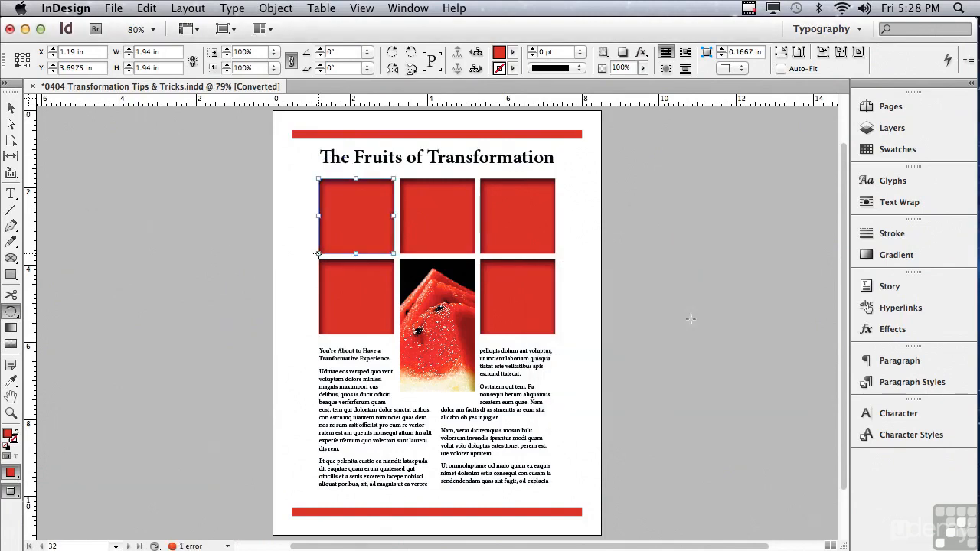
Step: Preview a 33° horizontal shear of the upper-left square about its lower-left corner with the Shear tool
click(9, 314)
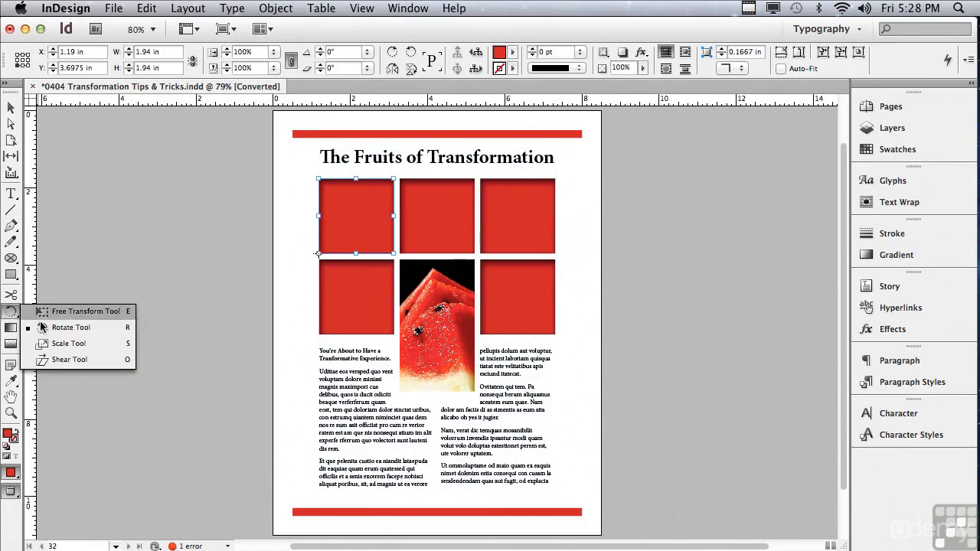
click(60, 360)
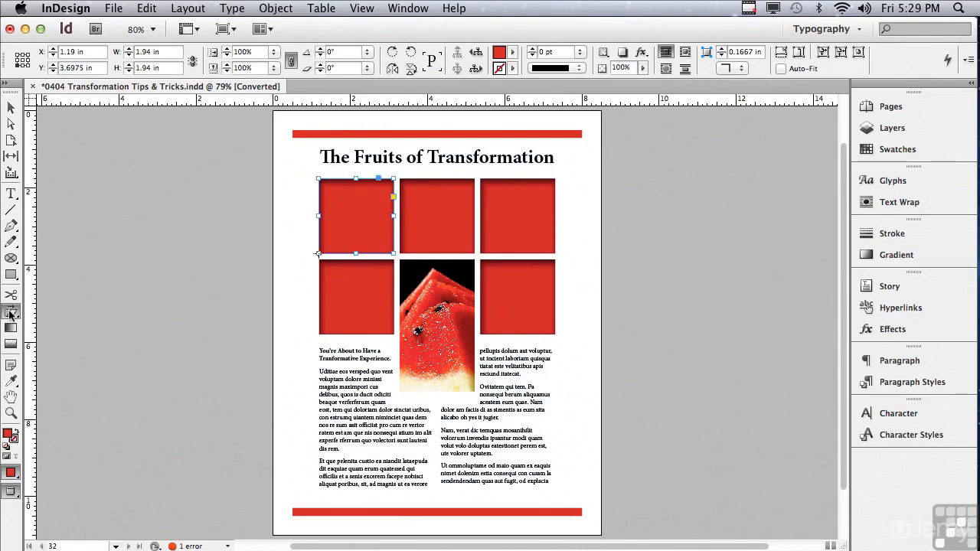
double_click(10, 312)
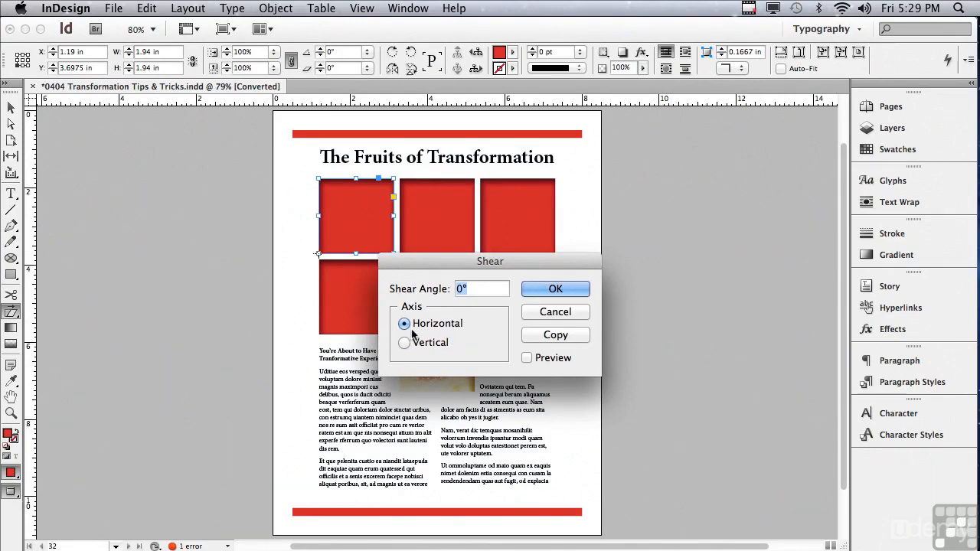
click(526, 358)
text(5)
key(Up)
key(Up)
key(Up)
key(Up)
key(Up)
key(Up)
key(Up)
key(Up)
key(Up)
key(Up)
key(Up)
key(Up)
key(Up)
key(Up)
key(Up)
key(Up)
key(Up)
key(Up)
key(Up)
key(Up)
key(Up)
key(Up)
key(Up)
key(Up)
key(Up)
key(Up)
key(Up)
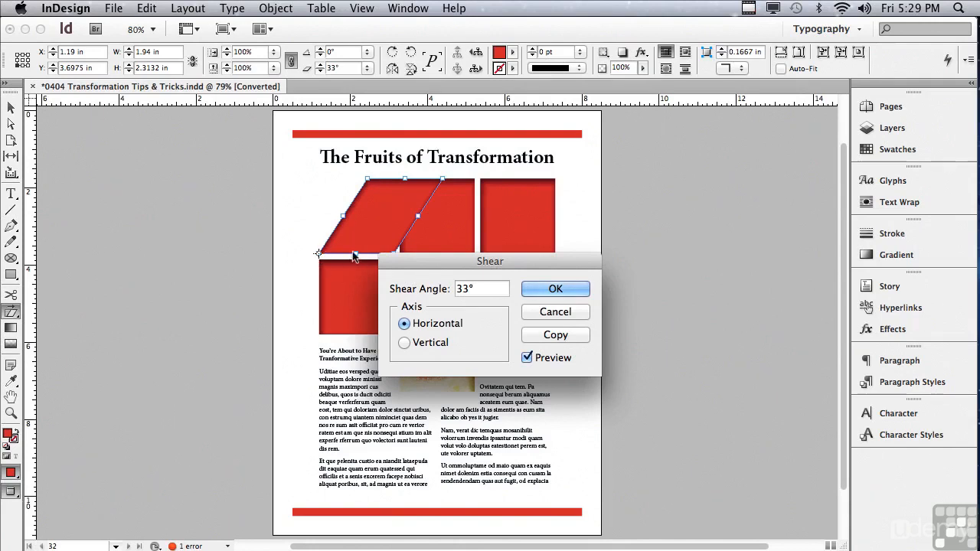
Step: Switch the shear to the vertical axis, compare it with the preview off and on, and cancel the shear
click(406, 344)
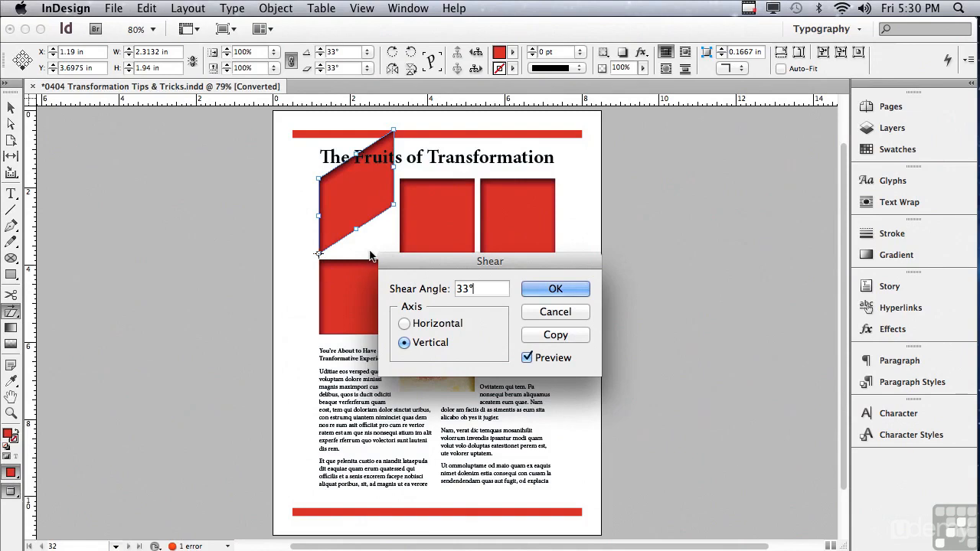
click(527, 360)
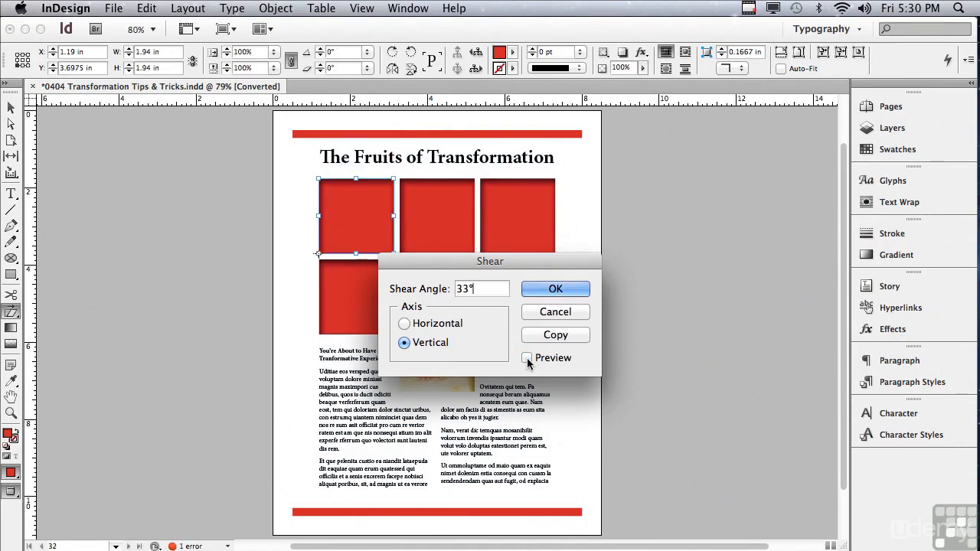
click(527, 359)
click(531, 311)
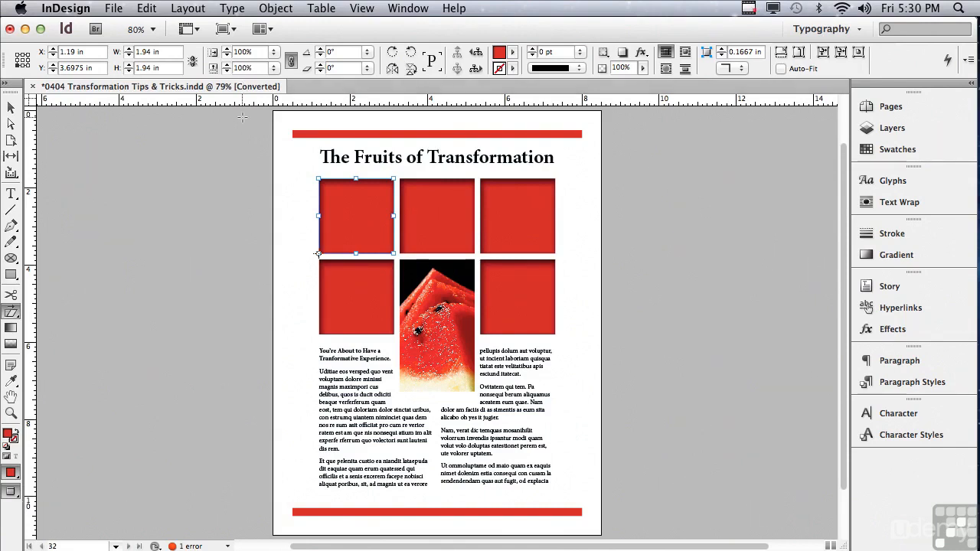
Step: Try rotating the upper-left square to 18° about its lower-right corner, and reset its rotation to 0°
click(291, 63)
click(320, 49)
click(320, 49)
click(320, 49)
click(321, 49)
click(321, 49)
click(321, 49)
click(321, 49)
click(321, 49)
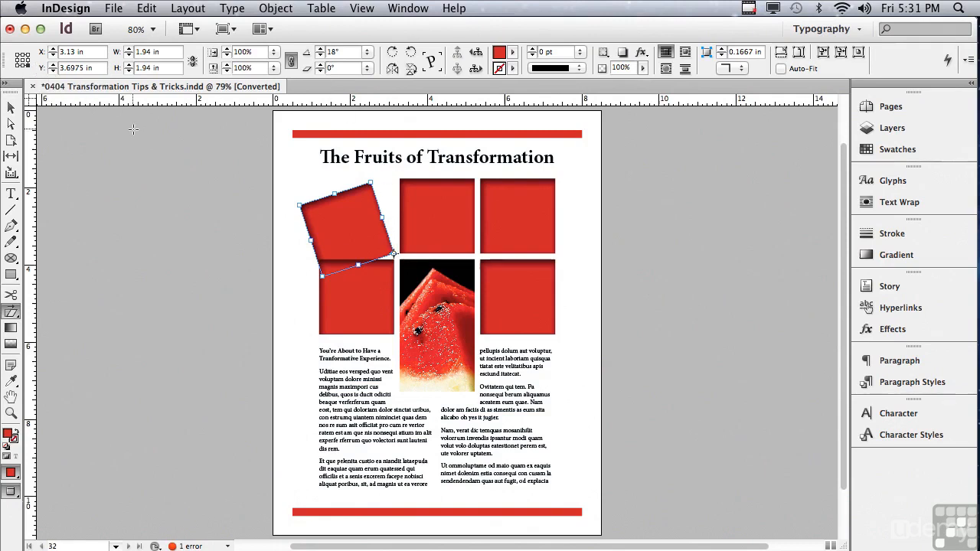
click(370, 52)
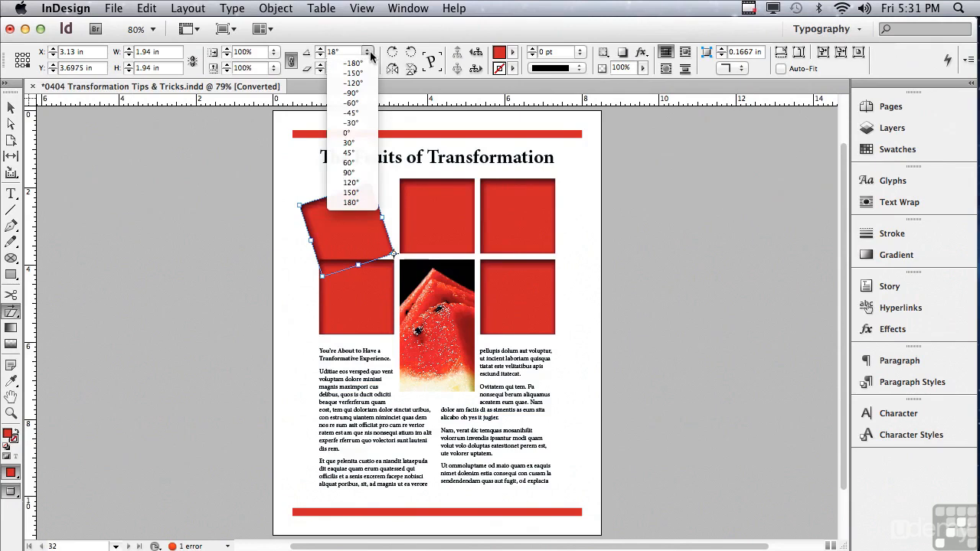
click(349, 134)
Step: Try a 5° shear on the upper-left square, and reset its shear angle to 0°
click(320, 66)
click(320, 65)
click(320, 66)
click(320, 65)
click(320, 65)
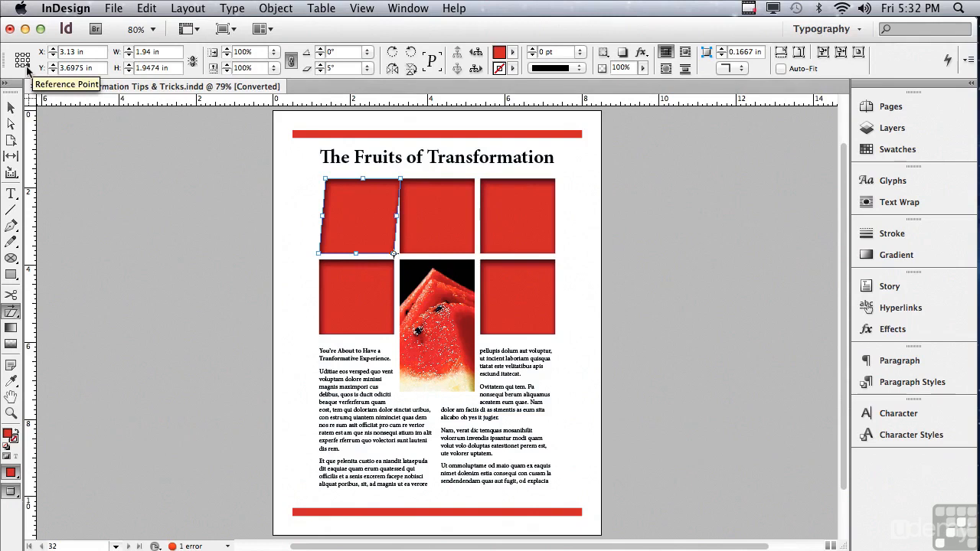
click(368, 69)
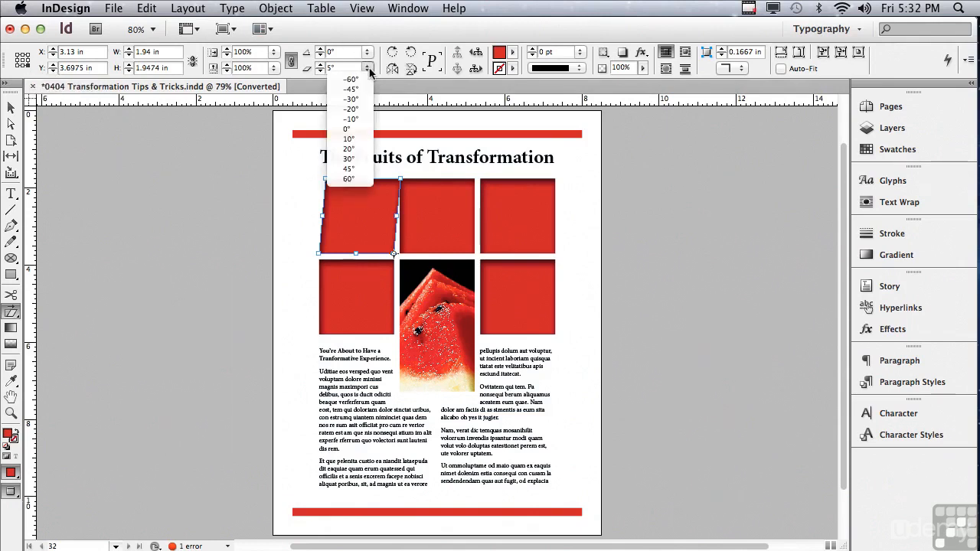
click(351, 129)
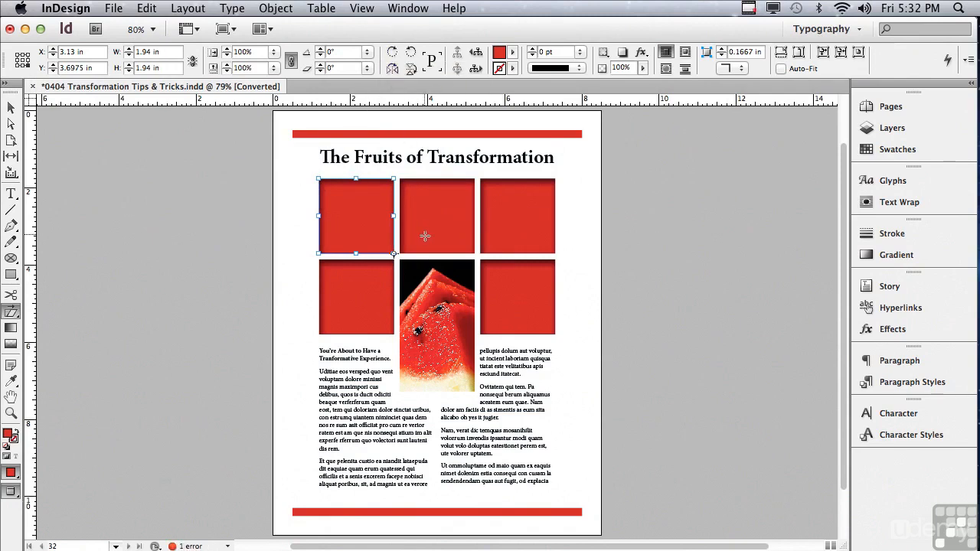
Step: Select the watermelon image frame with the Selection tool
click(11, 109)
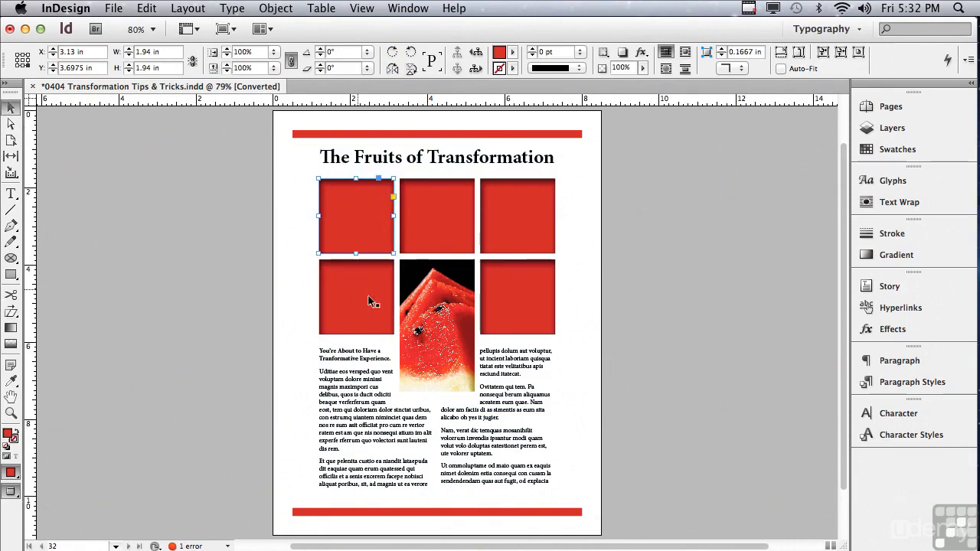
click(423, 305)
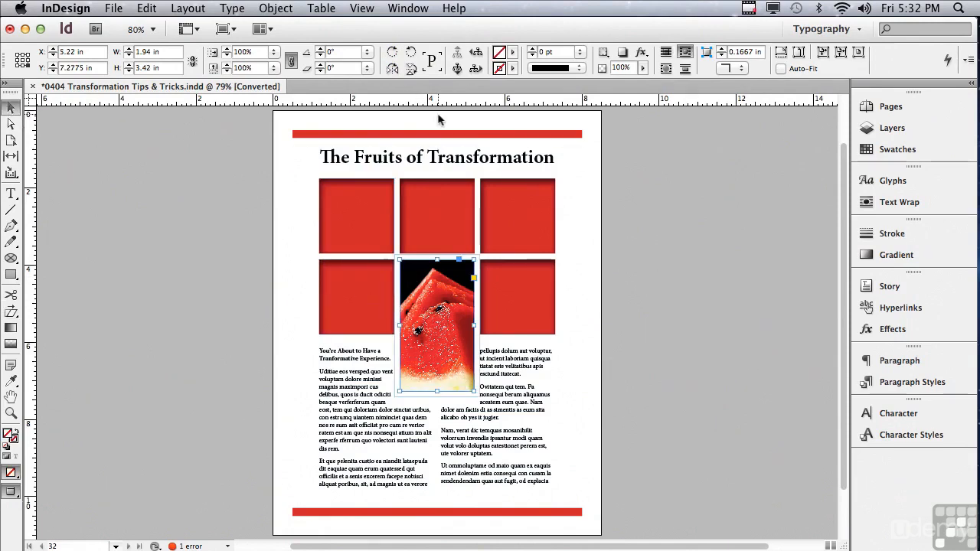
Step: Rotate the watermelon image 90° clockwise about its lower-right corner, and rotate it back 90° counterclockwise
click(391, 54)
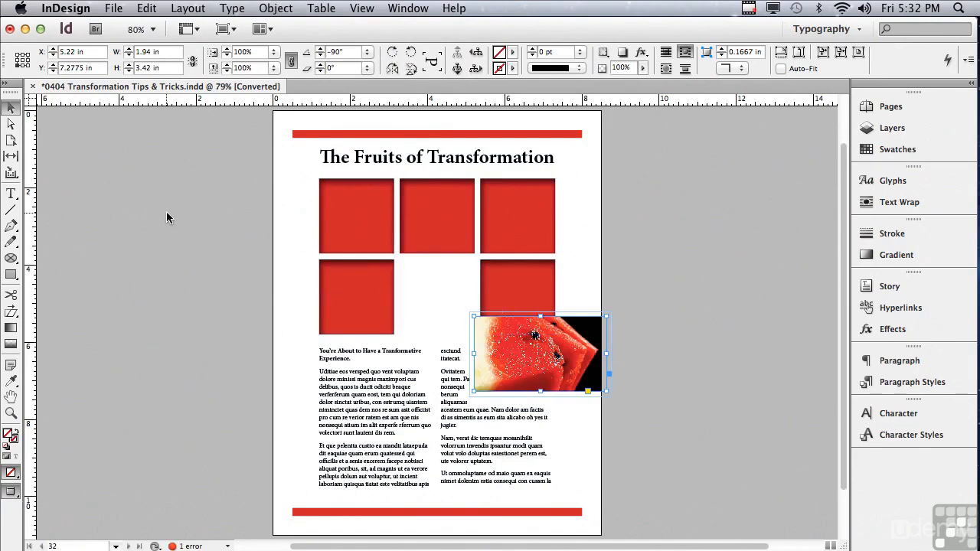
click(409, 52)
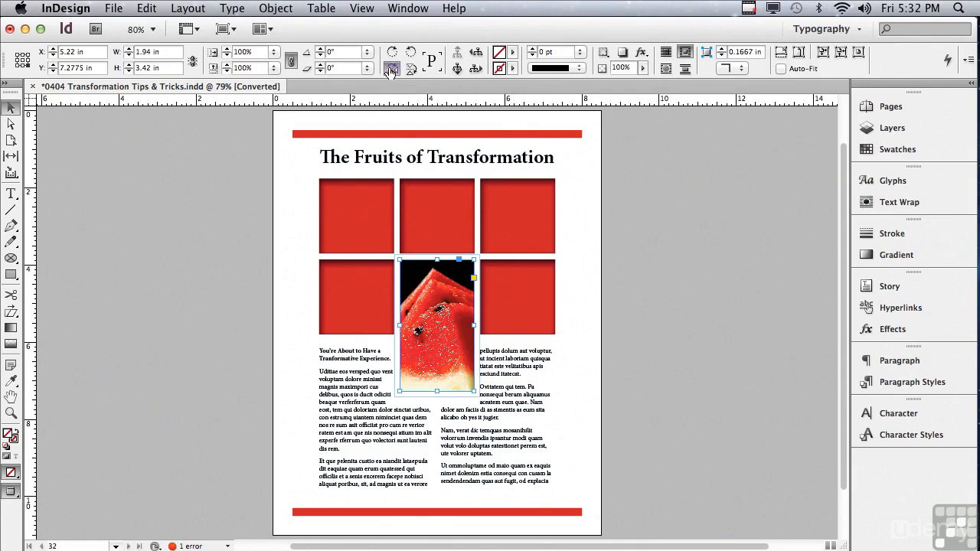
Step: Try flipping the watermelon image horizontally and vertically about its lower-right corner, and reverse both flips
click(391, 70)
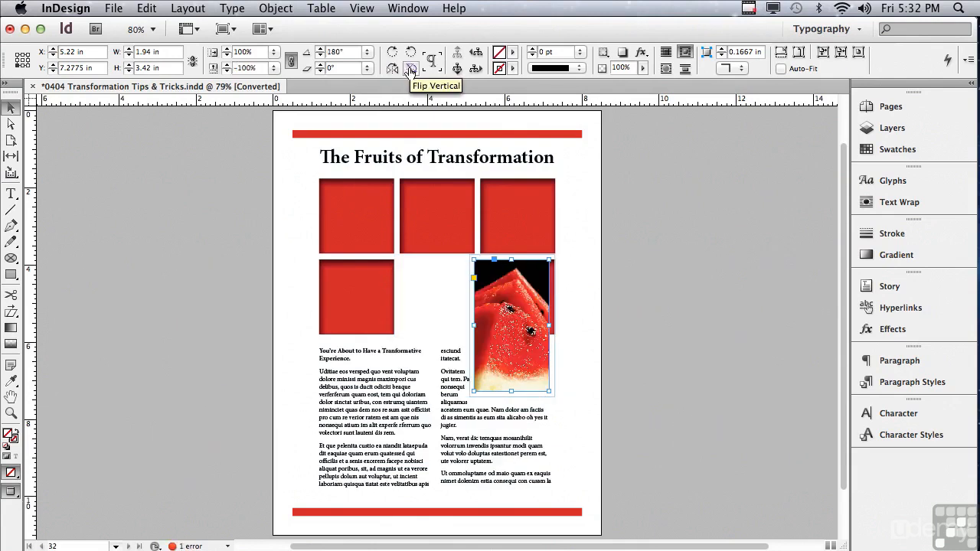
click(409, 69)
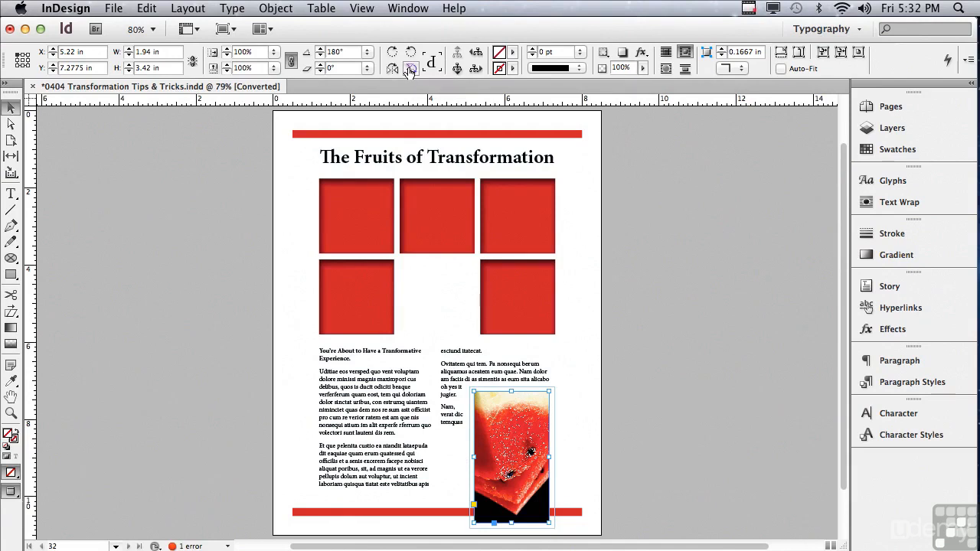
click(410, 70)
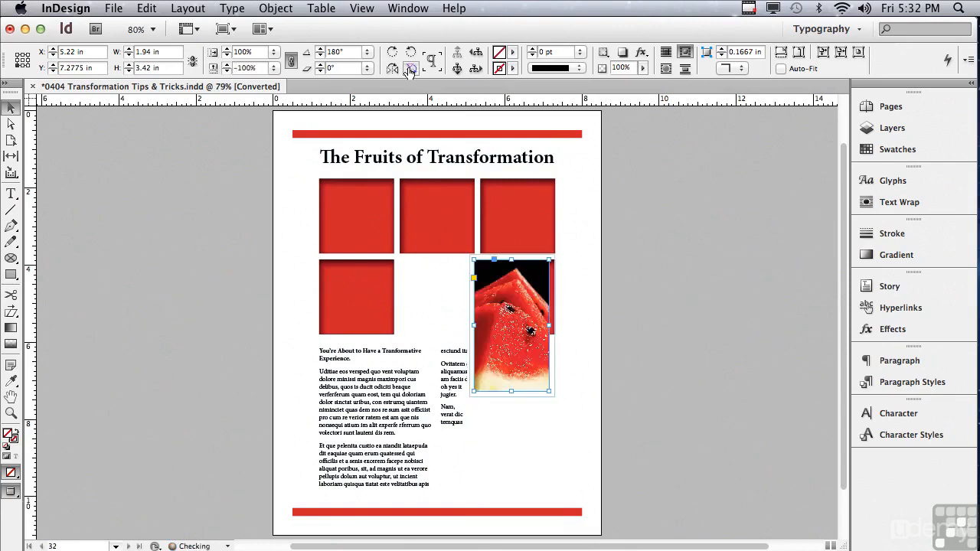
click(390, 70)
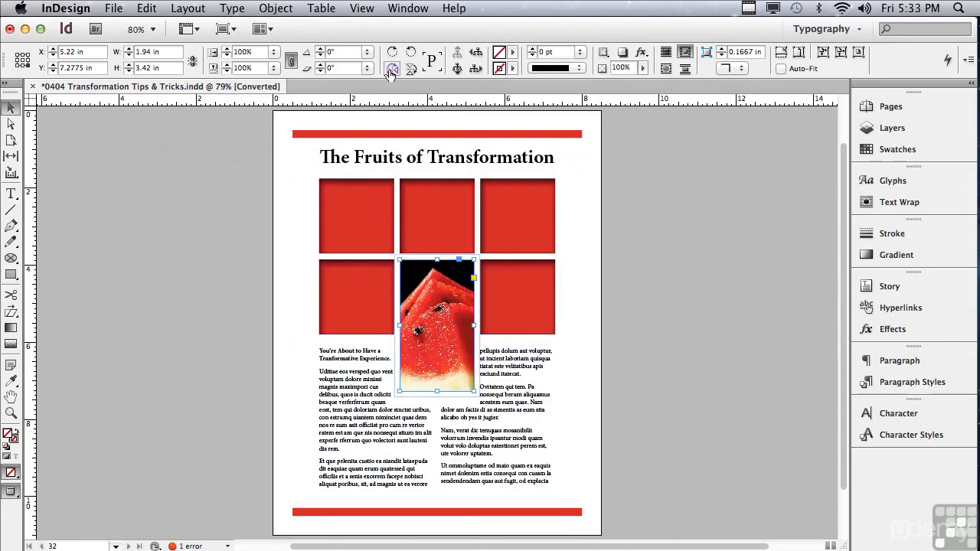
Step: Set the watermelon image's reference point to its center, then flip the image horizontally and back again
click(22, 60)
click(392, 70)
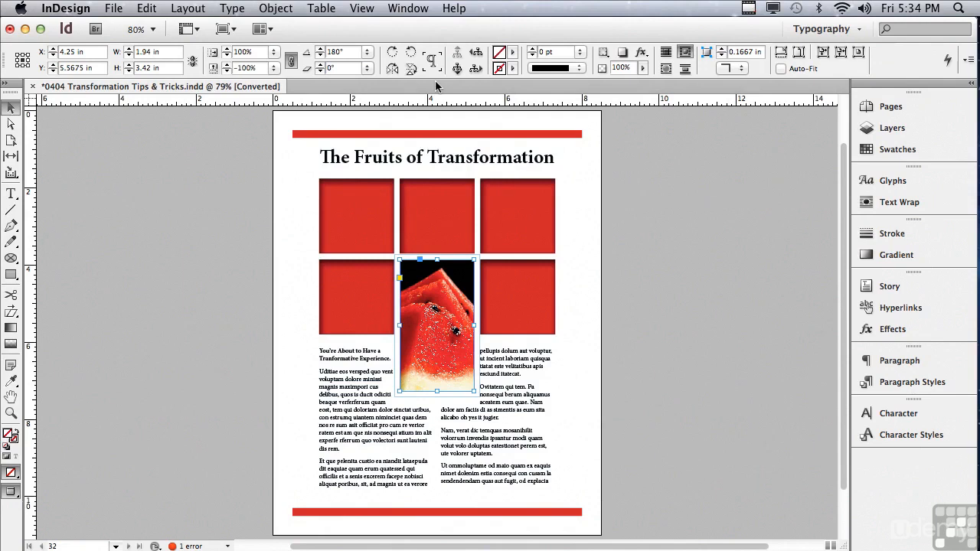
click(392, 70)
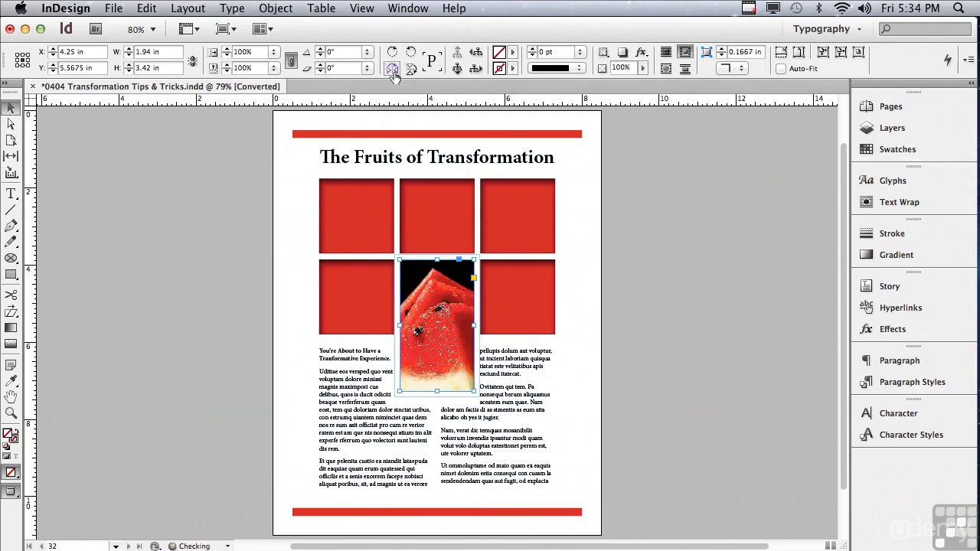
Step: Rotate the watermelon image to 14° about its center
click(320, 49)
click(320, 49)
click(319, 49)
click(320, 49)
click(321, 49)
click(321, 49)
click(321, 49)
click(321, 49)
click(321, 49)
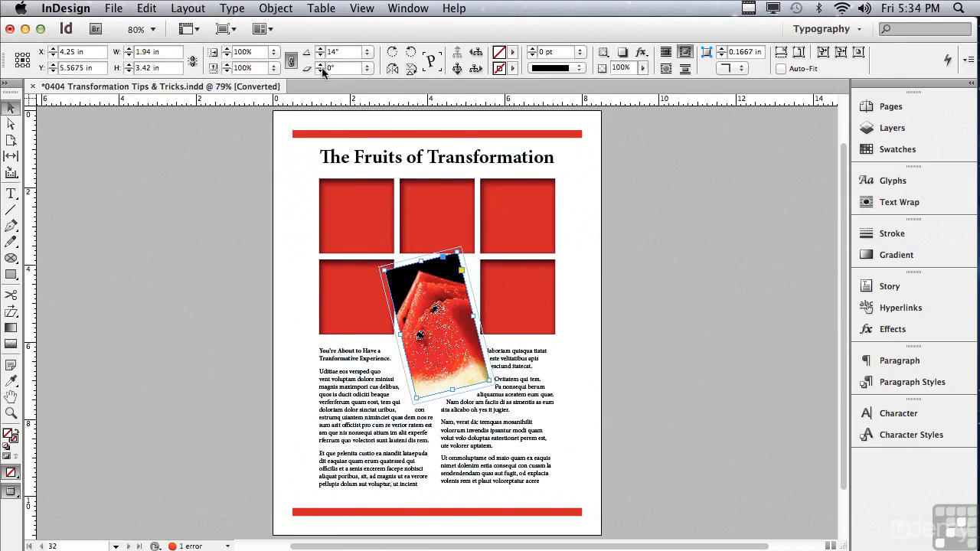
Step: Set the watermelon image's shear angle to 13°
click(320, 65)
click(321, 65)
click(321, 66)
click(322, 66)
click(322, 66)
click(321, 66)
click(322, 66)
click(322, 66)
click(321, 66)
click(321, 66)
click(322, 65)
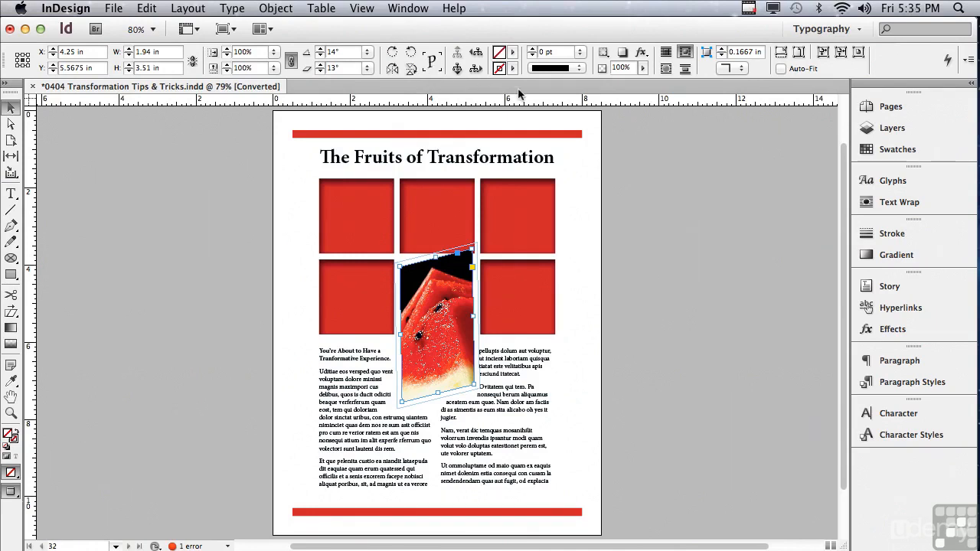
Step: Clear all transformations from the watermelon image
click(965, 63)
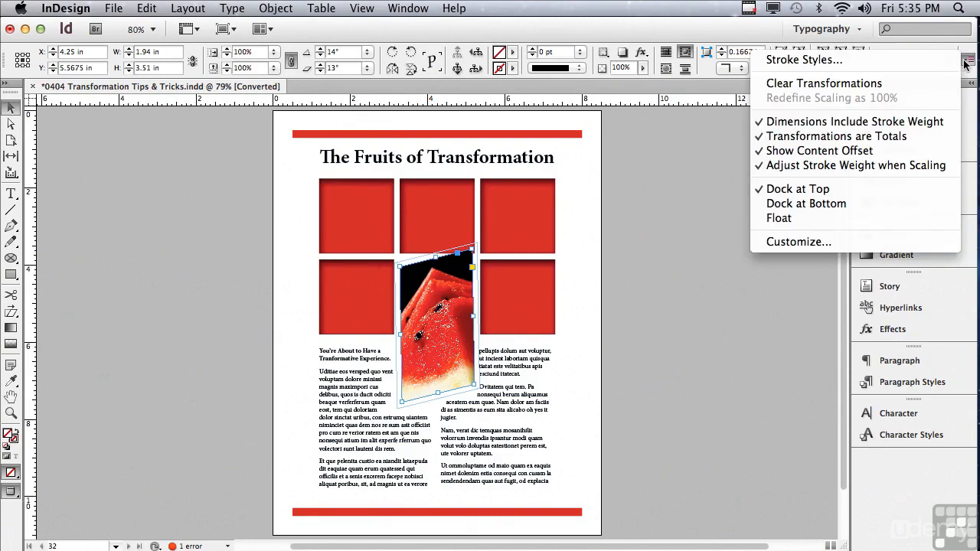
click(912, 79)
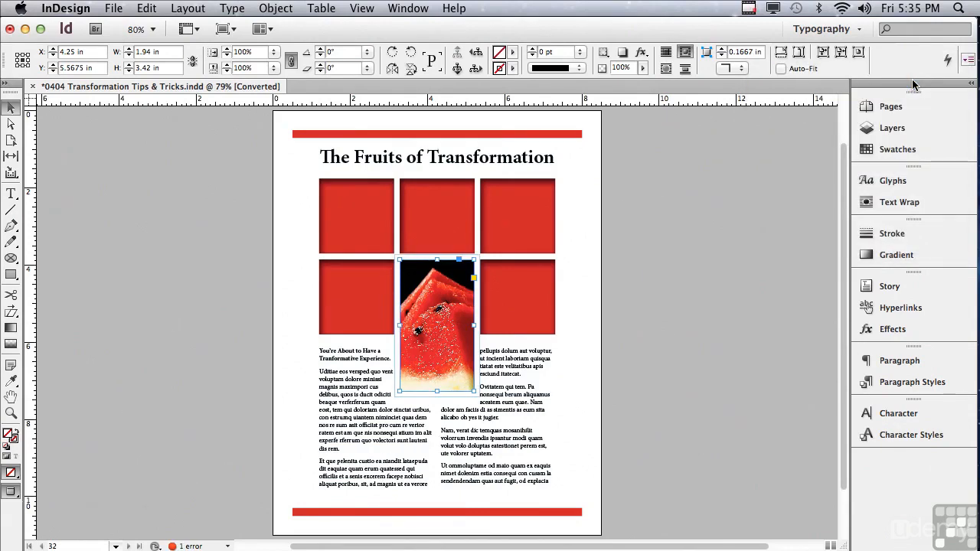